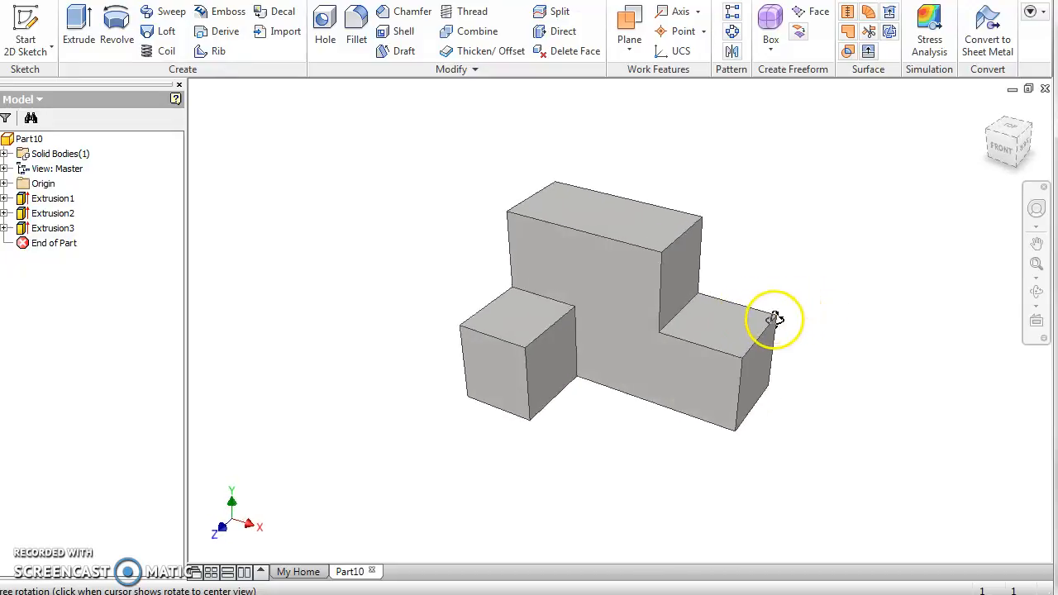
- Examine the stepped block from an angled view, closely and from farther away
{"action": "mouse_move", "coordinate": [741, 289]}
{"action": "left_mouse_down"}
{"action": "mouse_move", "coordinate": [784, 290]}
{"action": "mouse_move", "coordinate": [545, 284]}
{"action": "mouse_move", "coordinate": [840, 295]}
{"action": "mouse_move", "coordinate": [745, 294]}
{"action": "mouse_move", "coordinate": [760, 253]}
{"action": "mouse_move", "coordinate": [802, 288]}
{"action": "mouse_move", "coordinate": [746, 383]}
{"action": "mouse_move", "coordinate": [633, 297]}
{"action": "mouse_move", "coordinate": [746, 283]}
{"action": "left_mouse_up"}
{"action": "key", "text": "Escape"}
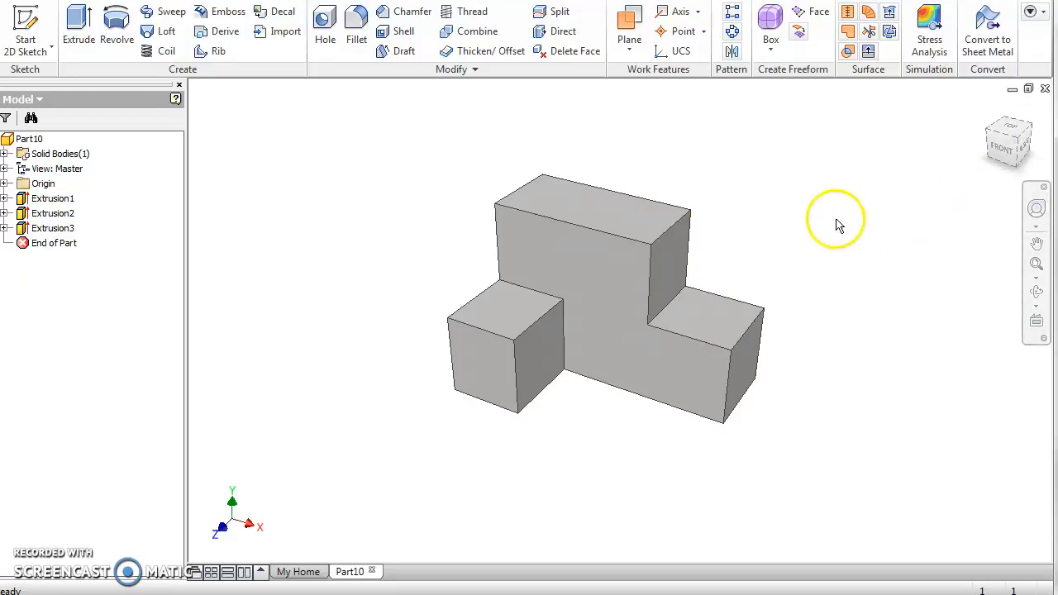
{"action": "scroll", "coordinate": [756, 239], "scroll_direction": "down", "scroll_amount": 4}
{"action": "scroll", "coordinate": [756, 238], "scroll_direction": "up", "scroll_amount": 5}
{"action": "scroll", "coordinate": [756, 239], "scroll_direction": "down", "scroll_amount": 3}
{"action": "scroll", "coordinate": [758, 240], "scroll_direction": "up", "scroll_amount": 4}
{"action": "scroll", "coordinate": [759, 239], "scroll_direction": "down", "scroll_amount": 4}
{"action": "scroll", "coordinate": [759, 240], "scroll_direction": "up", "scroll_amount": 5}
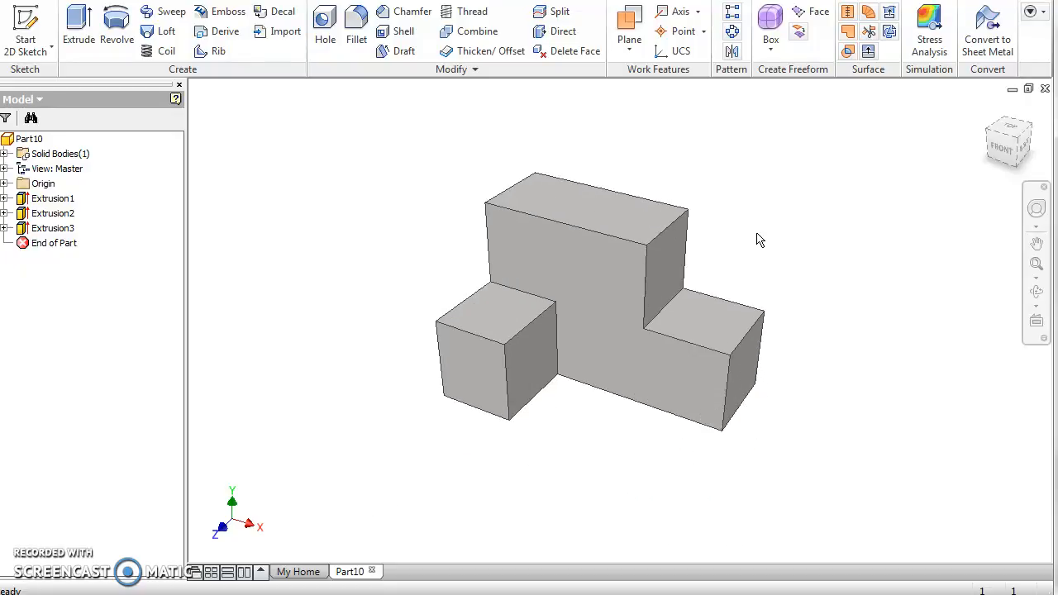
{"action": "scroll", "coordinate": [758, 240], "scroll_direction": "down", "scroll_amount": 3}
{"action": "scroll", "coordinate": [759, 239], "scroll_direction": "up", "scroll_amount": 3}
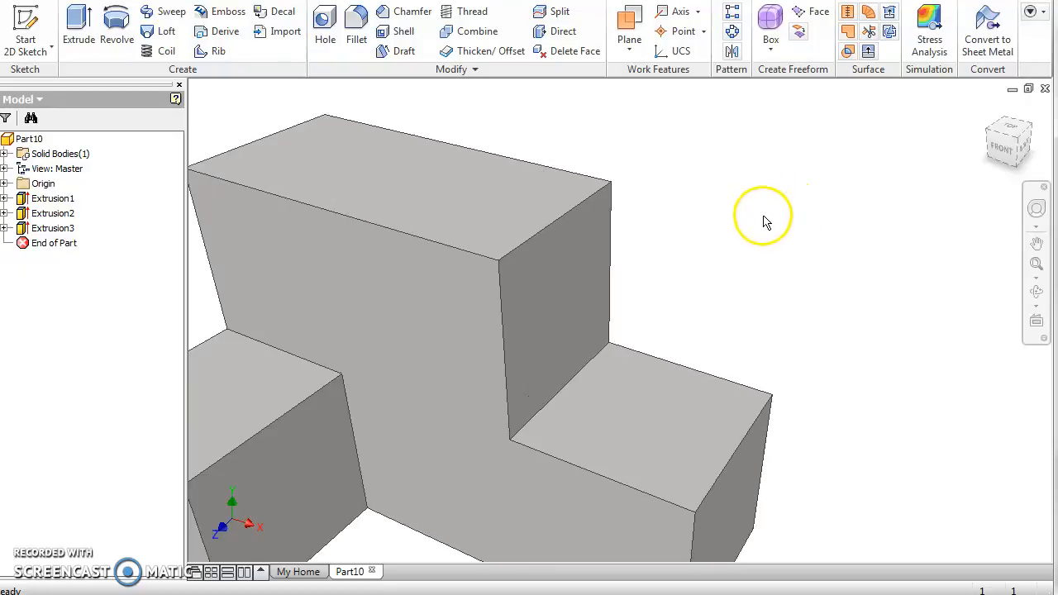
{"action": "scroll", "coordinate": [764, 238], "scroll_direction": "up", "scroll_amount": 3}
{"action": "scroll", "coordinate": [764, 238], "scroll_direction": "down", "scroll_amount": 3}
{"action": "scroll", "coordinate": [765, 236], "scroll_direction": "up", "scroll_amount": 4}
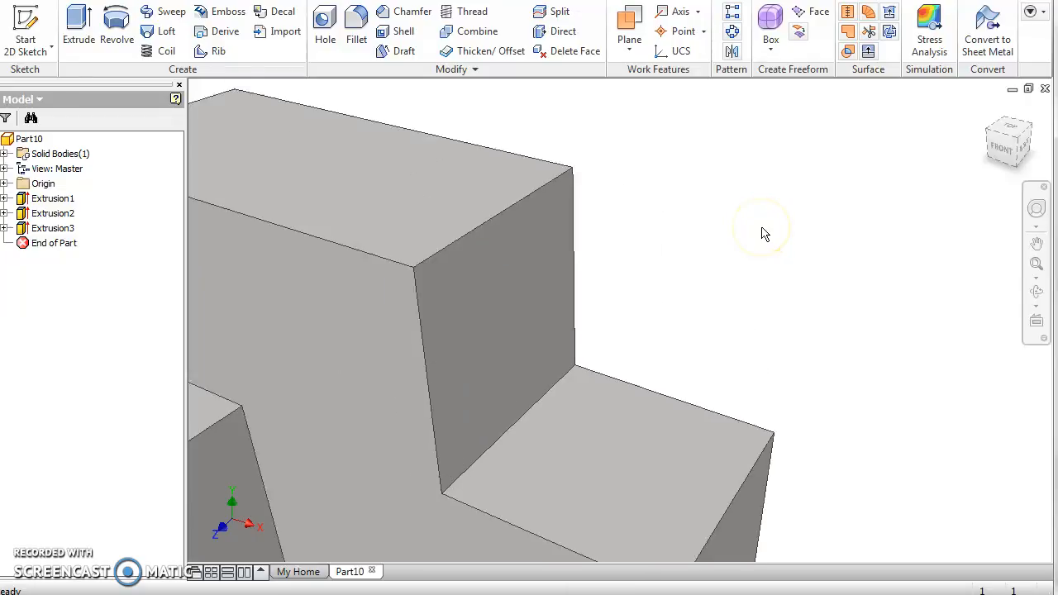
{"action": "scroll", "coordinate": [762, 234], "scroll_direction": "down", "scroll_amount": 4}
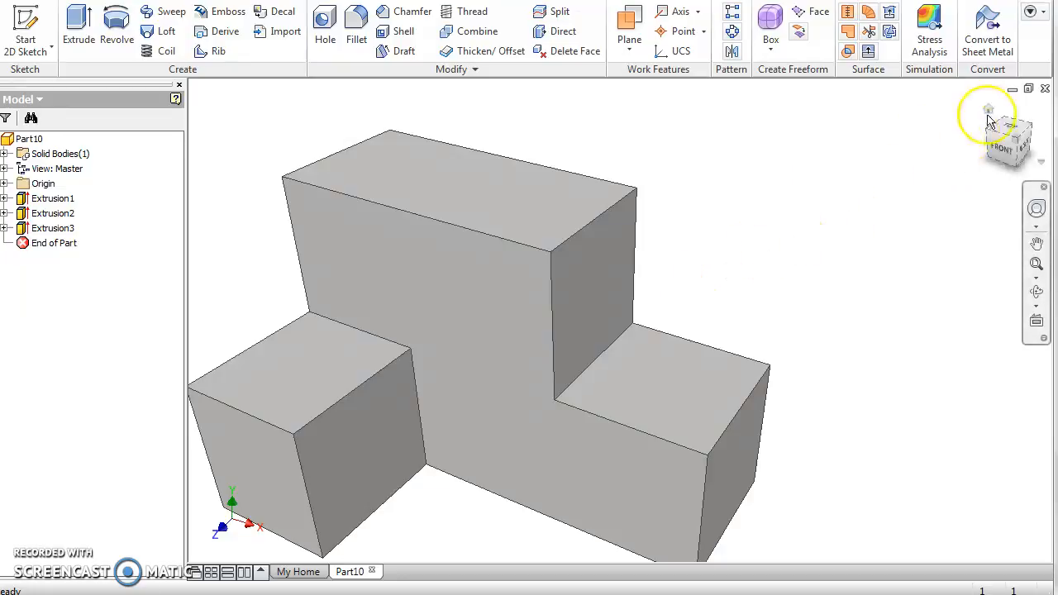
- Examine the block from the front, left, bottom and corner orientations, and return to the home view
{"action": "left_click_drag", "start_coordinate": [1002, 150], "coordinate": [932, 176]}
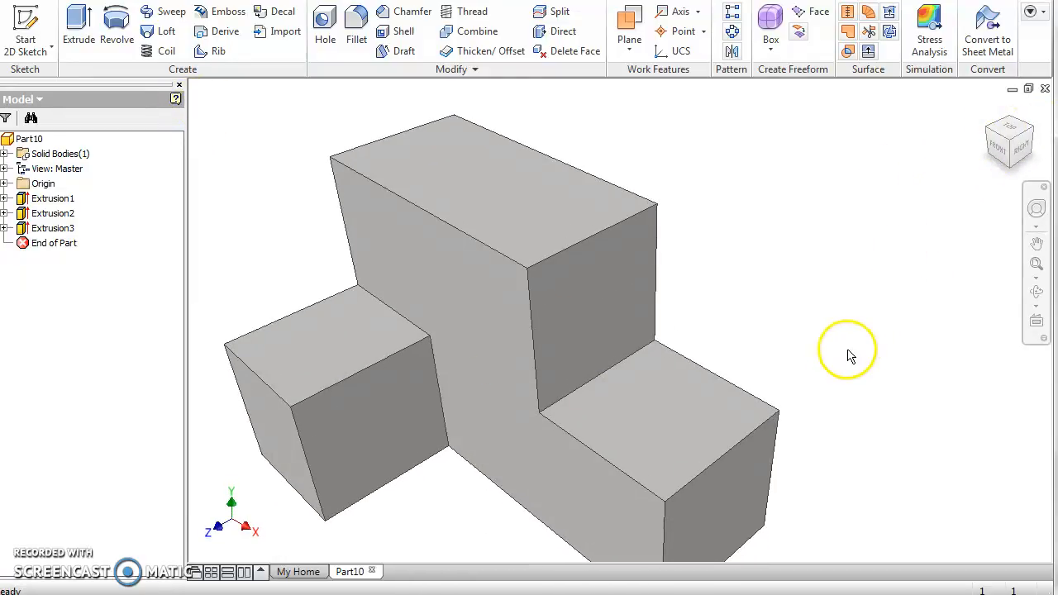
{"action": "left_click", "coordinate": [998, 151]}
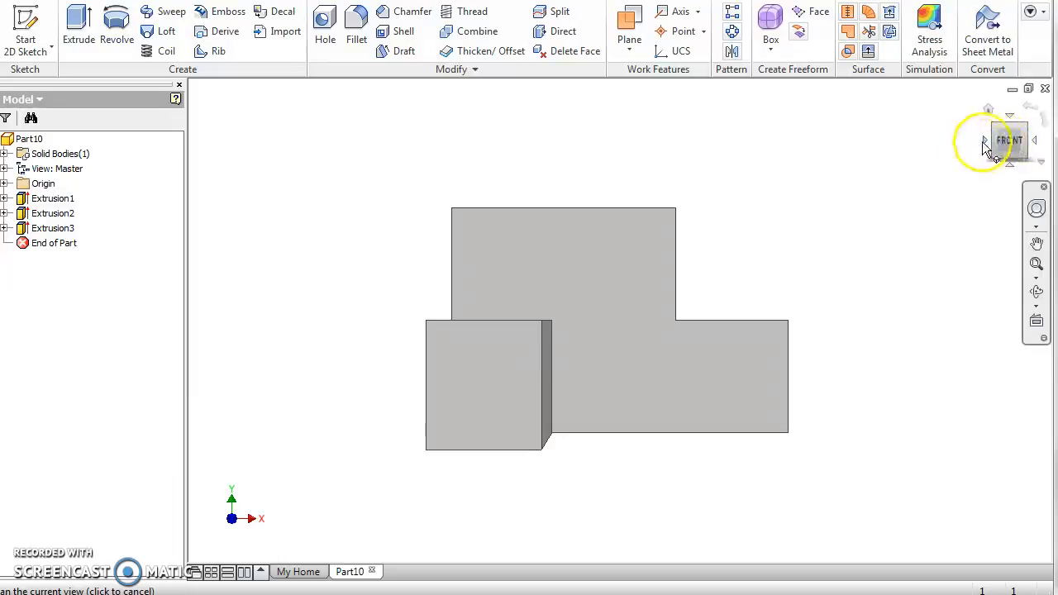
{"action": "left_click", "coordinate": [985, 142]}
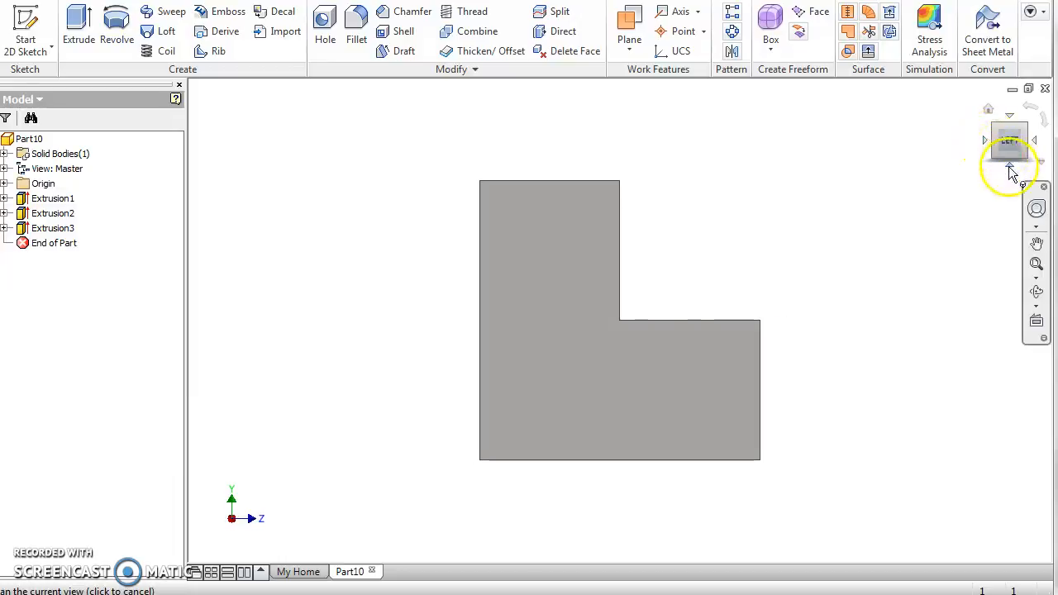
{"action": "left_click", "coordinate": [1011, 172]}
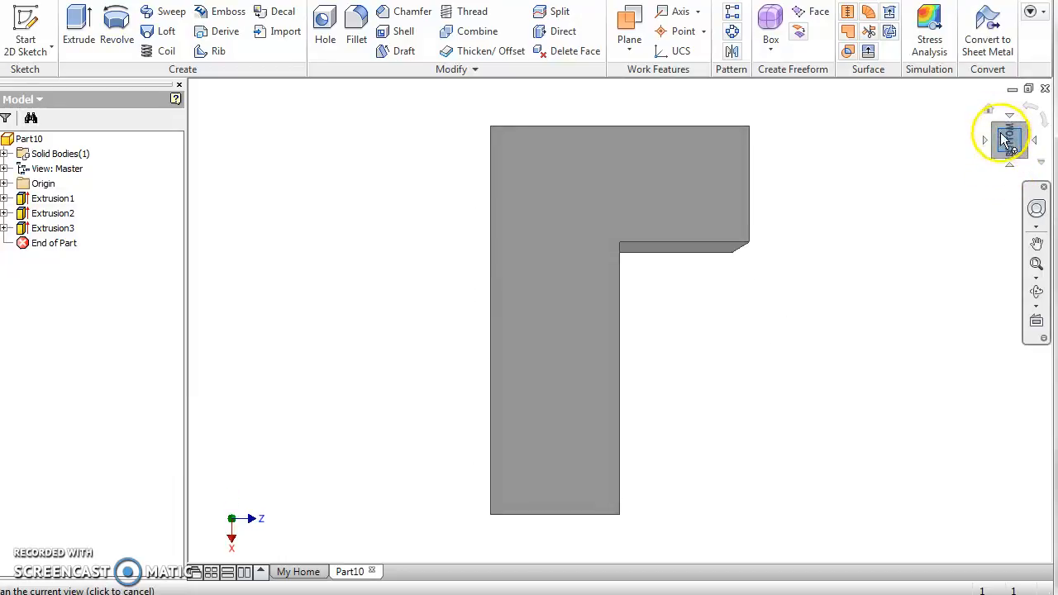
{"action": "left_click_drag", "start_coordinate": [1003, 136], "coordinate": [1008, 170]}
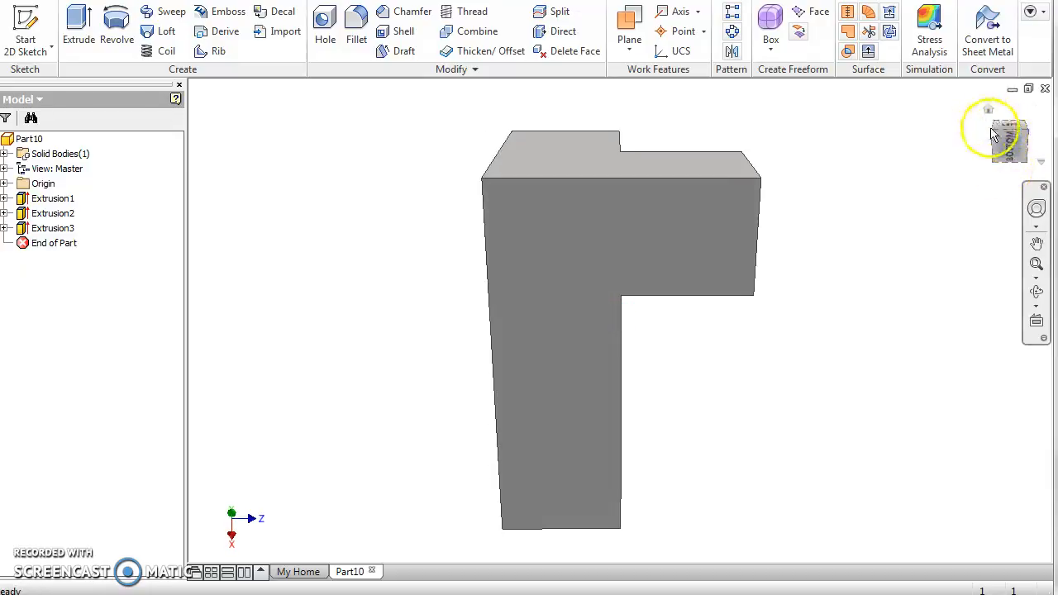
{"action": "left_click", "coordinate": [997, 139]}
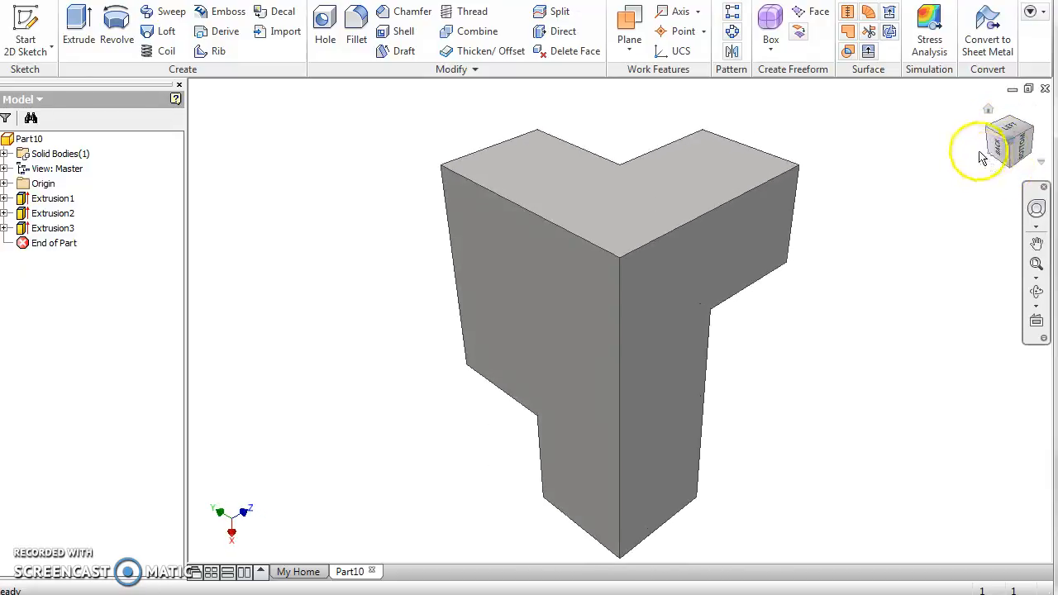
{"action": "scroll", "coordinate": [935, 196], "scroll_direction": "down", "scroll_amount": 5}
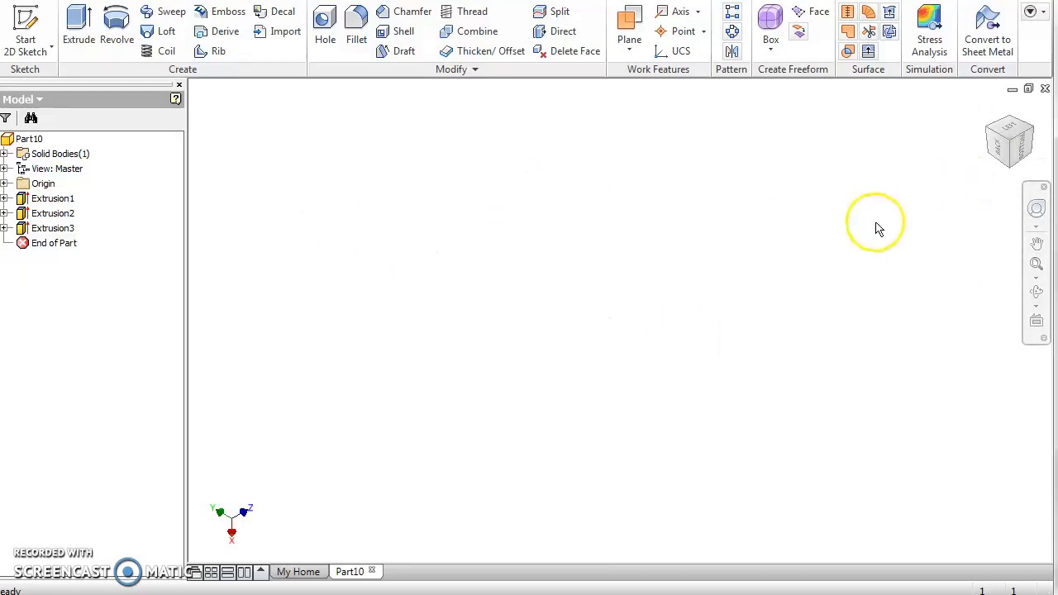
{"action": "left_click", "coordinate": [989, 111]}
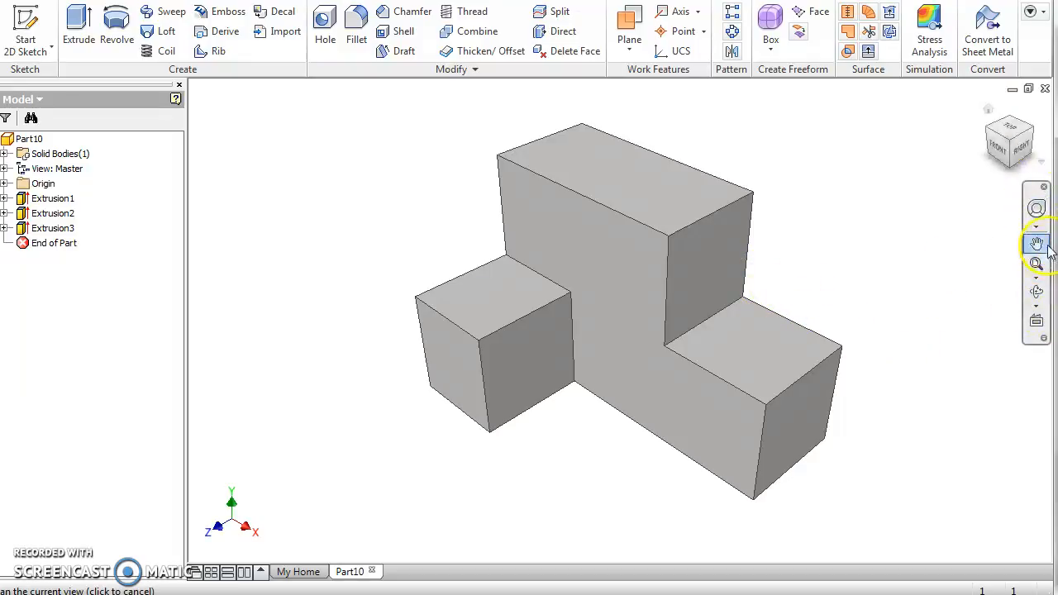
- Explore the Pan, Zoom All and Free Orbit navigation tools on the block, including refitting the whole model in view
{"action": "mouse_move", "coordinate": [715, 293]}
{"action": "left_mouse_down"}
{"action": "mouse_move", "coordinate": [784, 286]}
{"action": "mouse_move", "coordinate": [696, 288]}
{"action": "left_mouse_up"}
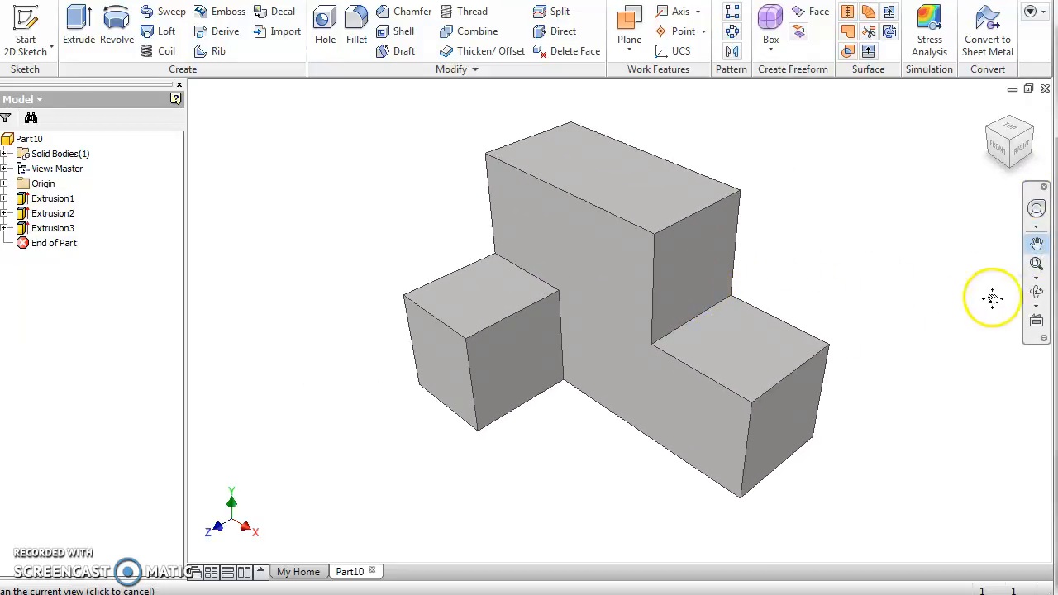
{"action": "left_click", "coordinate": [1035, 264]}
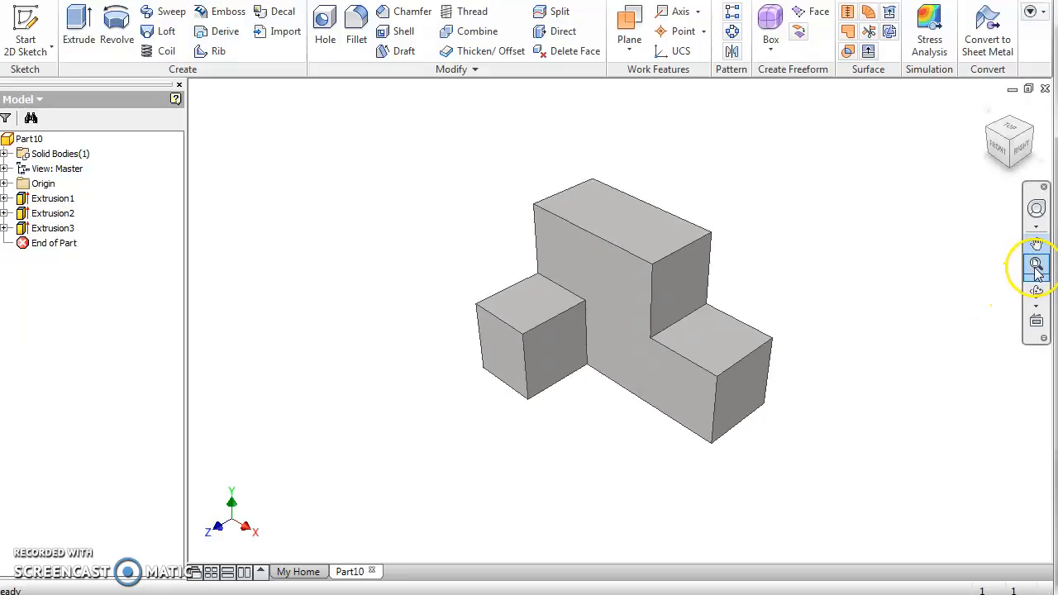
{"action": "left_click", "coordinate": [1037, 281]}
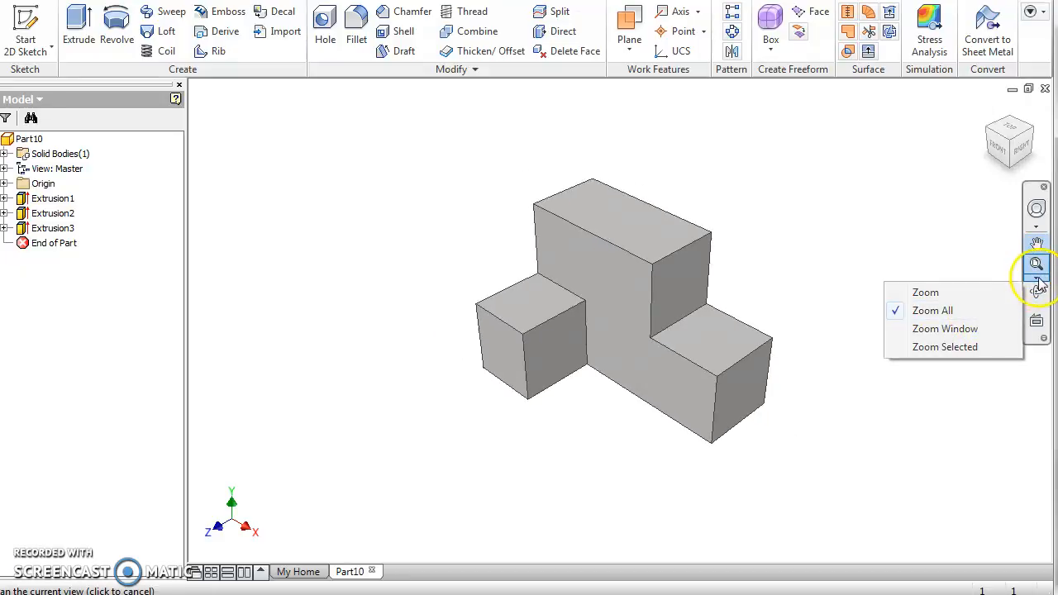
{"action": "left_click", "coordinate": [959, 269]}
{"action": "scroll", "coordinate": [748, 291], "scroll_direction": "down", "scroll_amount": 8}
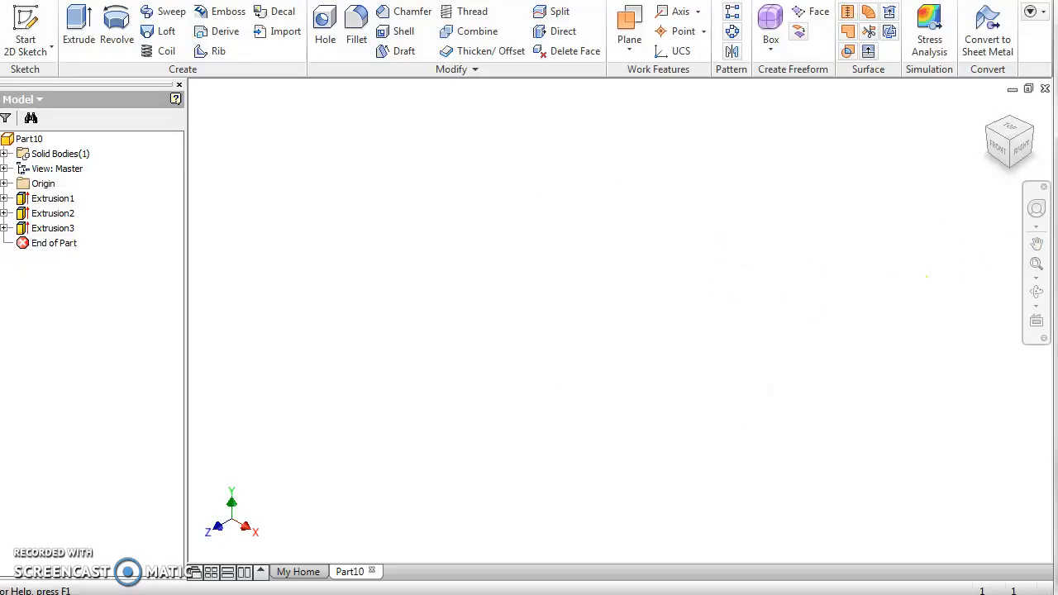
{"action": "left_click", "coordinate": [1036, 264]}
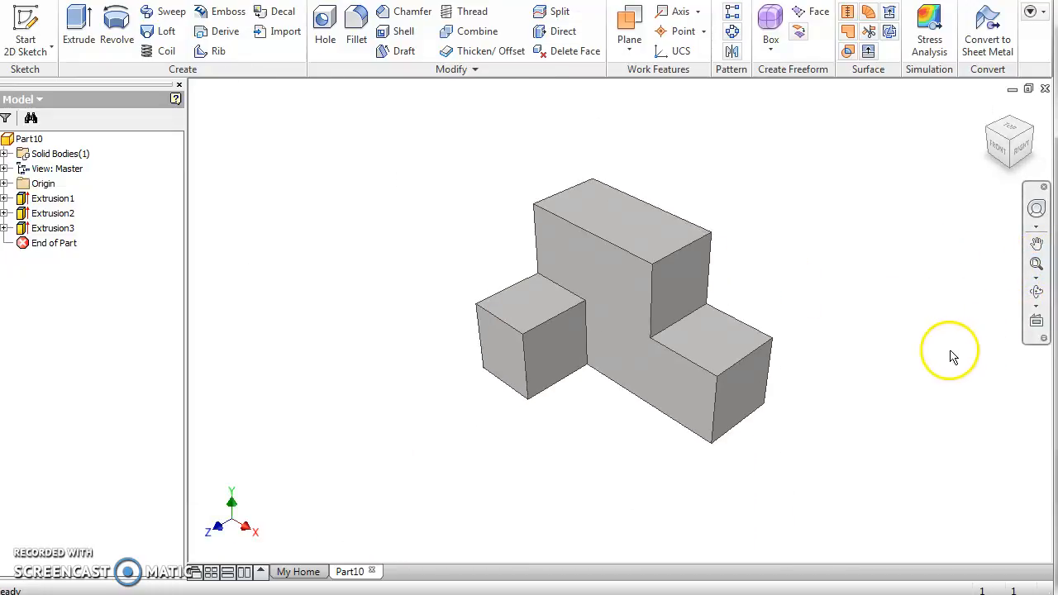
{"action": "left_click", "coordinate": [1038, 298]}
{"action": "left_click", "coordinate": [1038, 297]}
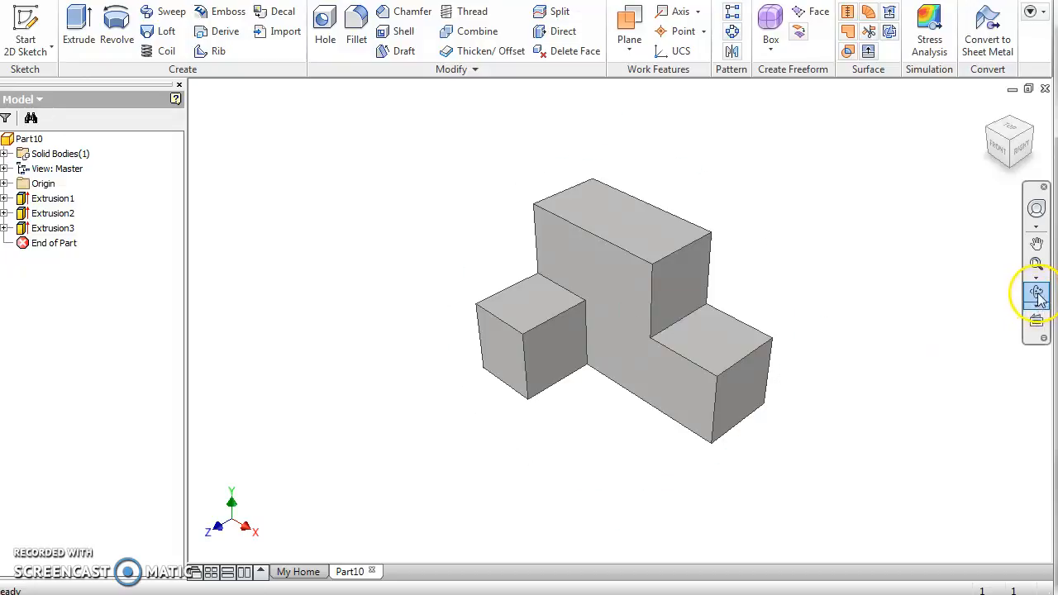
{"action": "left_click", "coordinate": [1036, 296]}
{"action": "left_click_drag", "start_coordinate": [616, 359], "coordinate": [494, 308]}
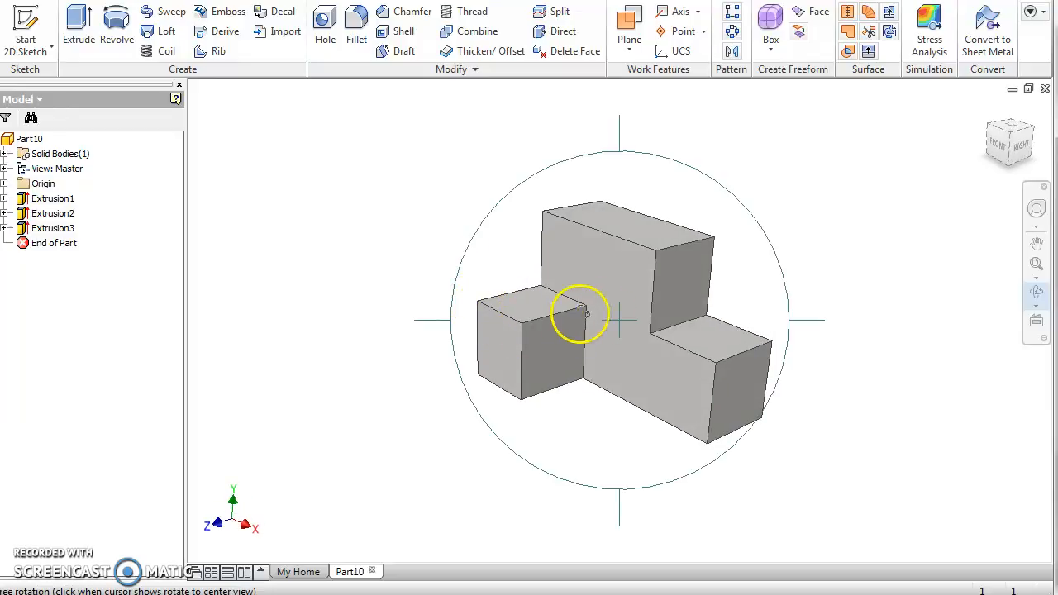
- Close the current part without saving changes and create a new standard part
{"action": "left_click", "coordinate": [1043, 95]}
{"action": "left_click", "coordinate": [1044, 90]}
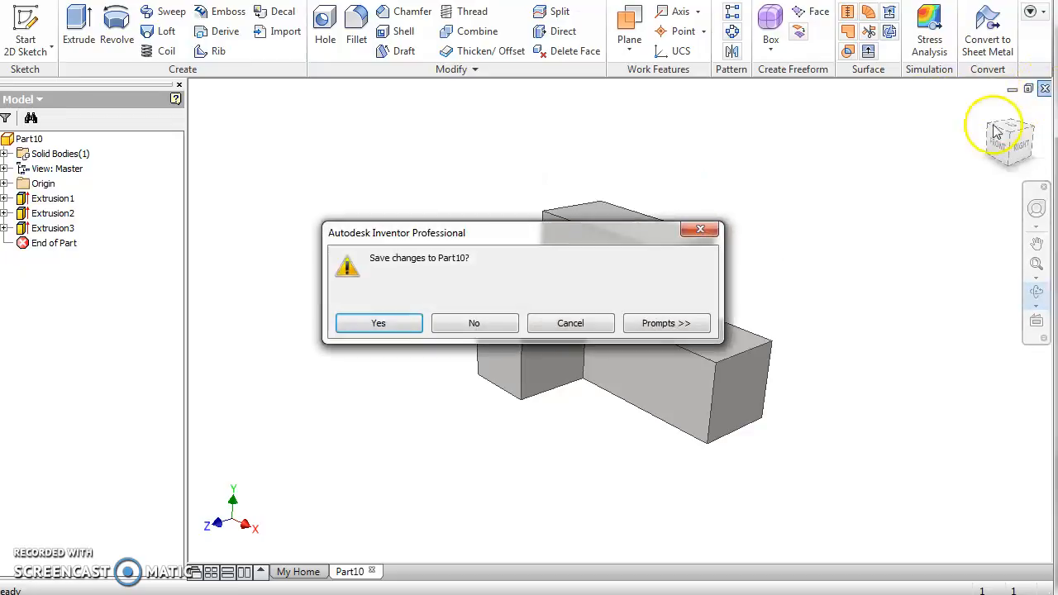
{"action": "left_click", "coordinate": [481, 322]}
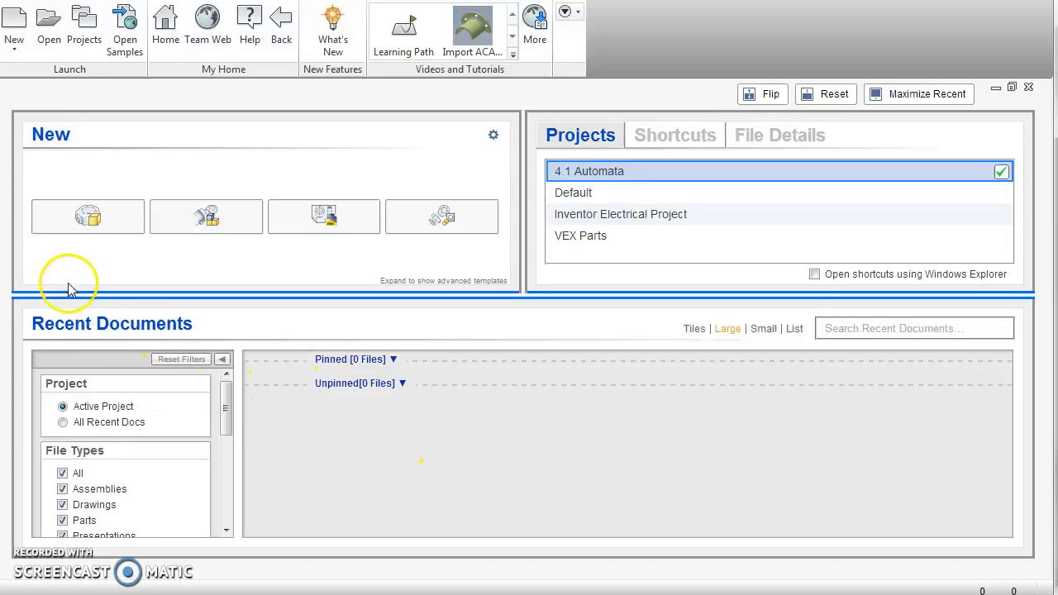
{"action": "left_click", "coordinate": [100, 219]}
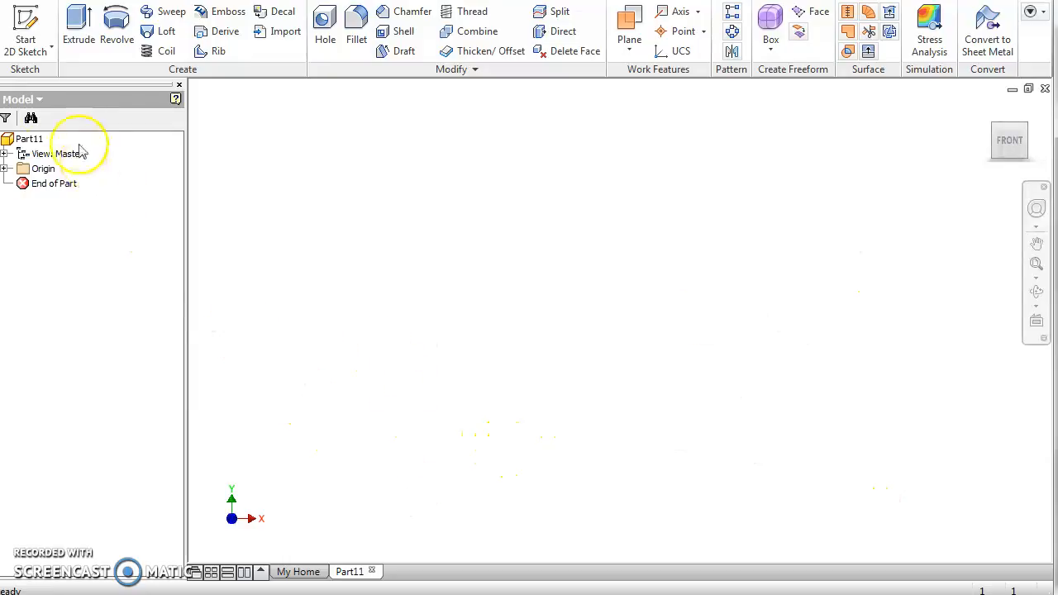
- On the XY plane, sketch a closed six-line profile from the origin, about 0.79 in wide and 0.42 in high, with a slanted lower step
{"action": "left_click", "coordinate": [26, 31]}
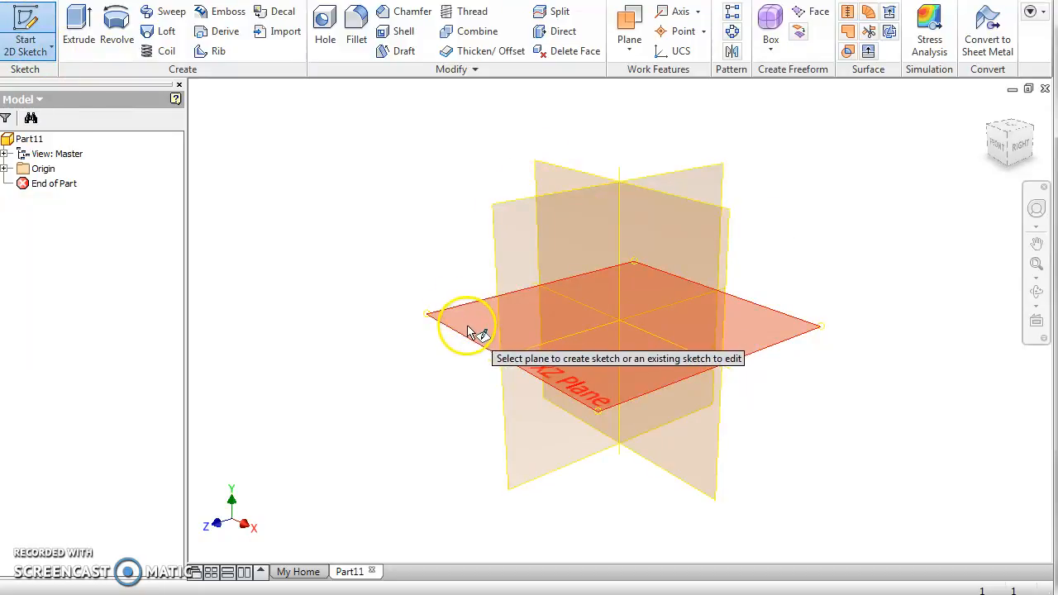
{"action": "left_click", "coordinate": [583, 179]}
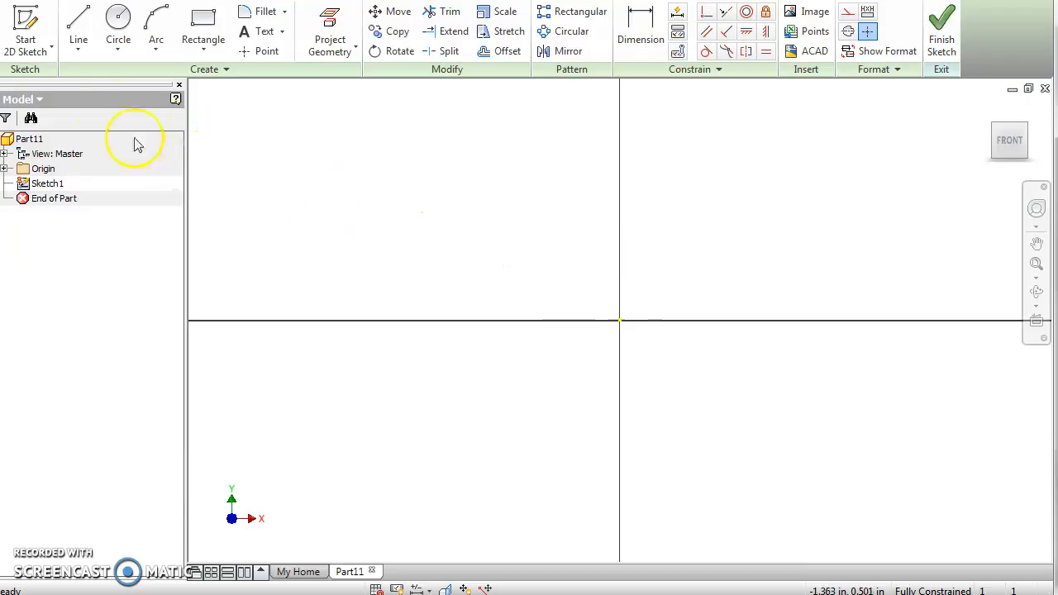
{"action": "left_click", "coordinate": [78, 26]}
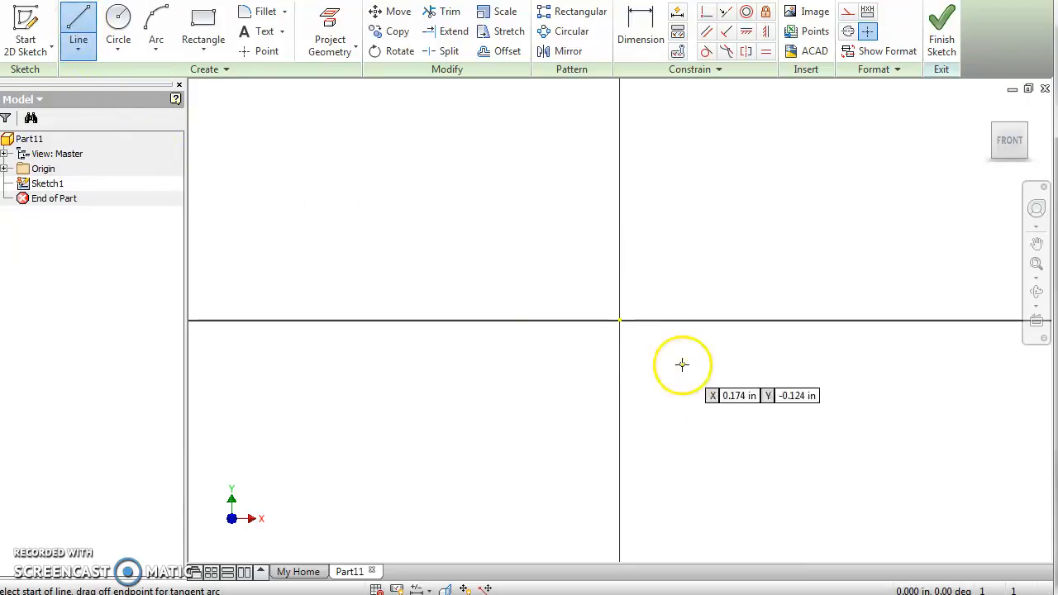
{"action": "left_click", "coordinate": [619, 321]}
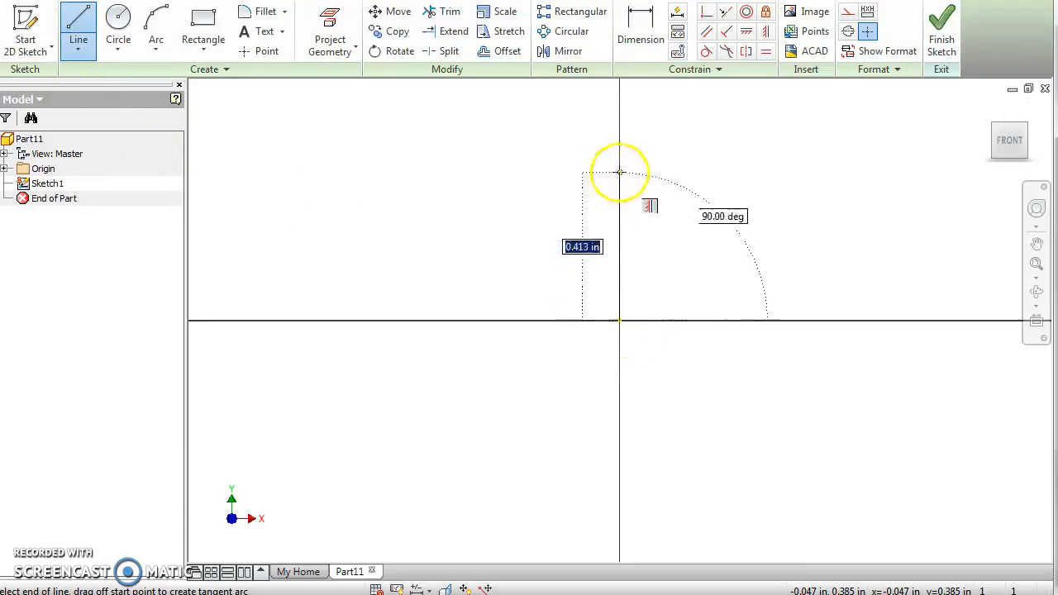
{"action": "left_click", "coordinate": [620, 170]}
{"action": "left_click", "coordinate": [788, 170]}
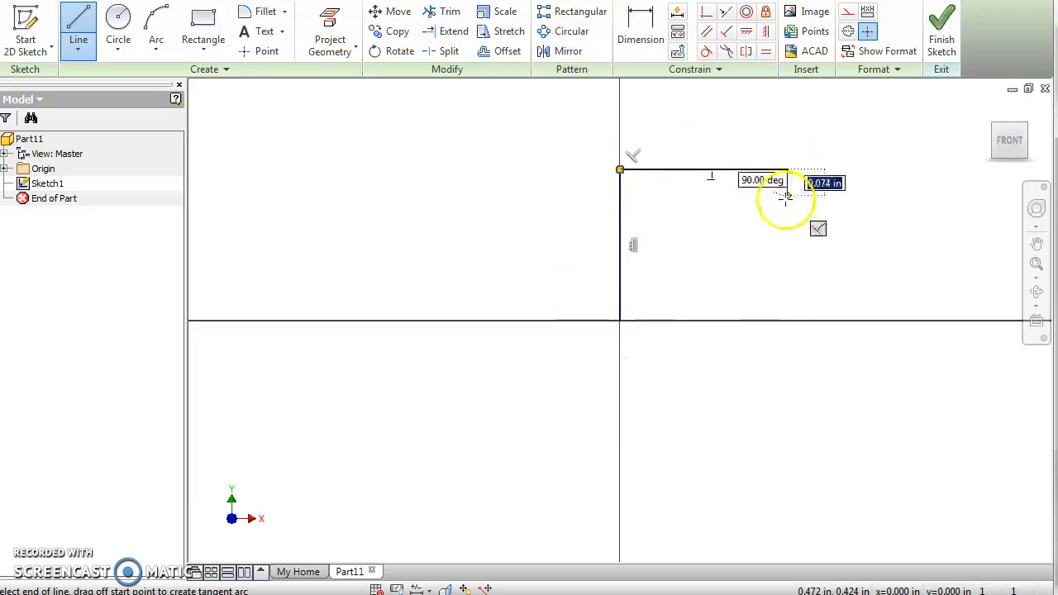
{"action": "left_click", "coordinate": [787, 244]}
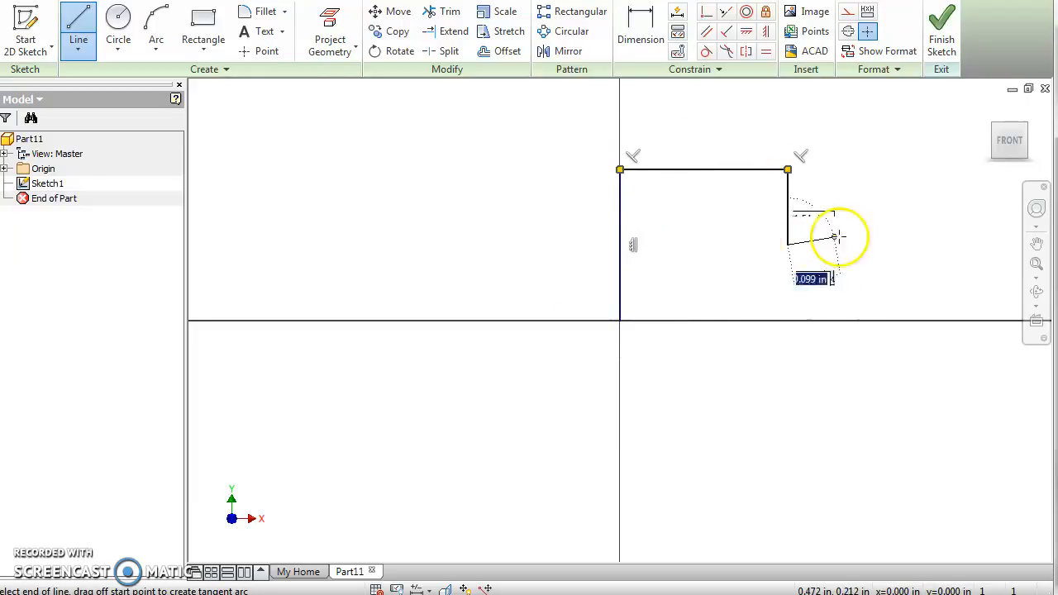
{"action": "left_click", "coordinate": [899, 222]}
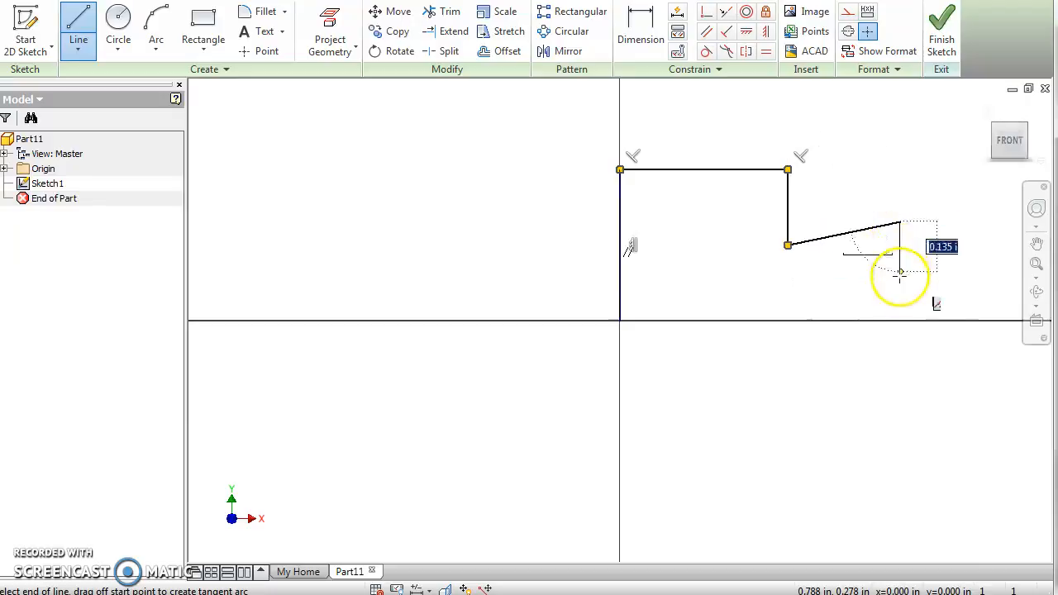
{"action": "left_click", "coordinate": [900, 321]}
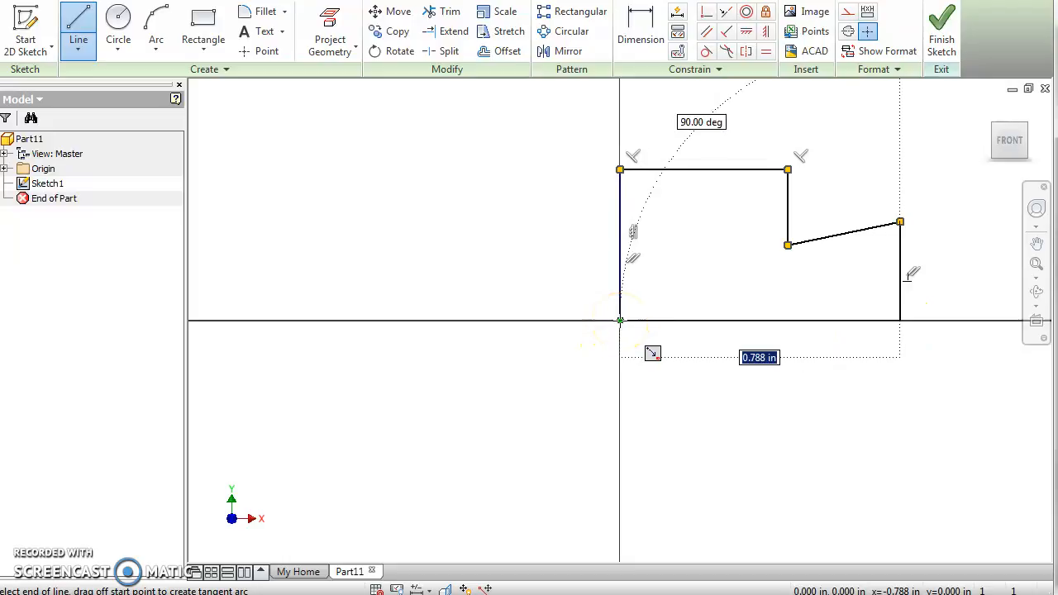
{"action": "left_click", "coordinate": [619, 321]}
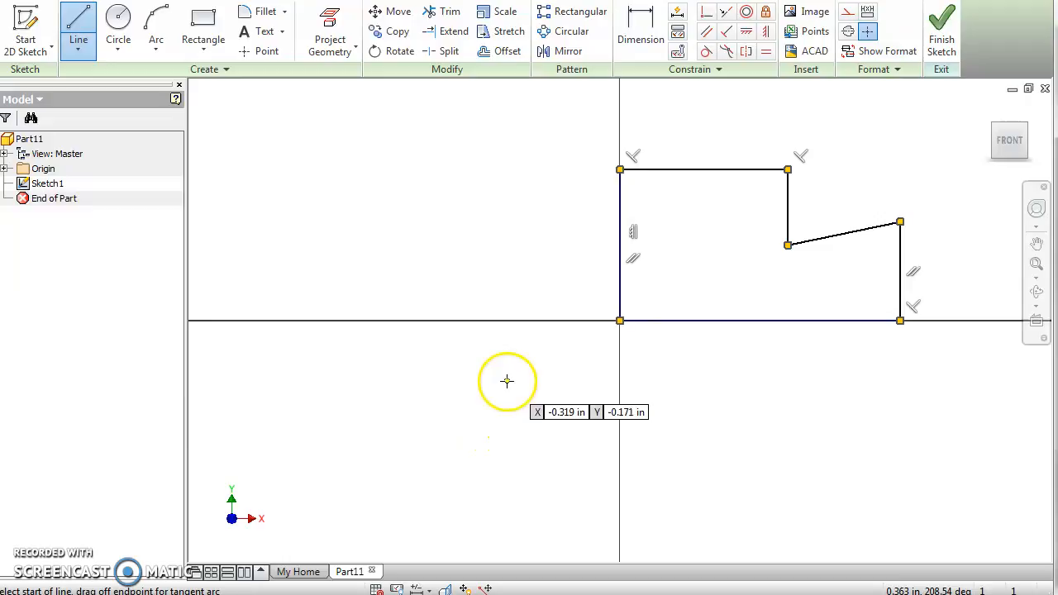
{"action": "key", "text": "Escape"}
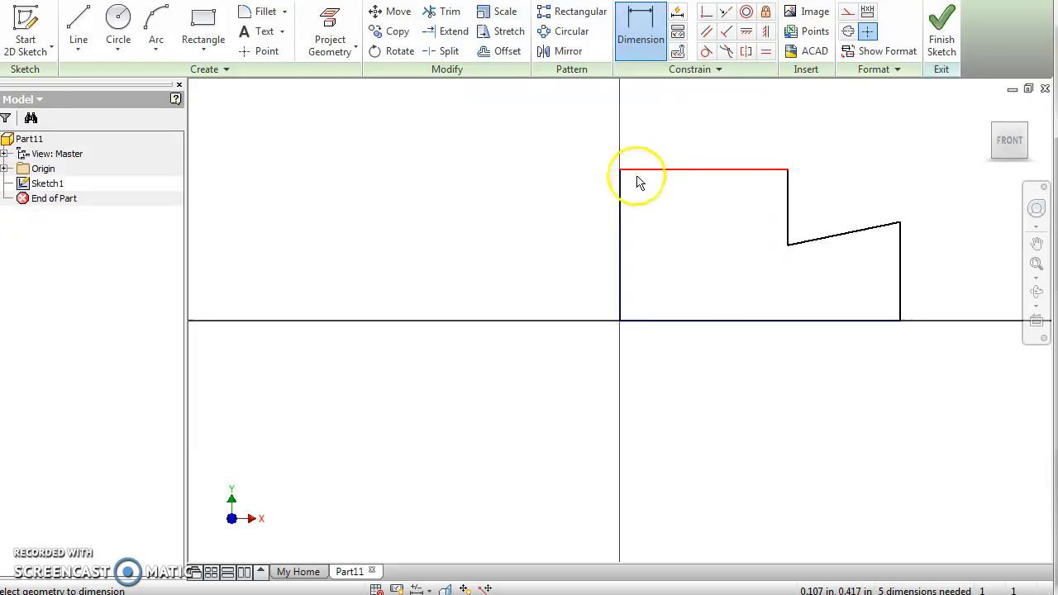
- Dimension the profile's left vertical edge to 0.75 in
{"action": "left_click", "coordinate": [622, 255]}
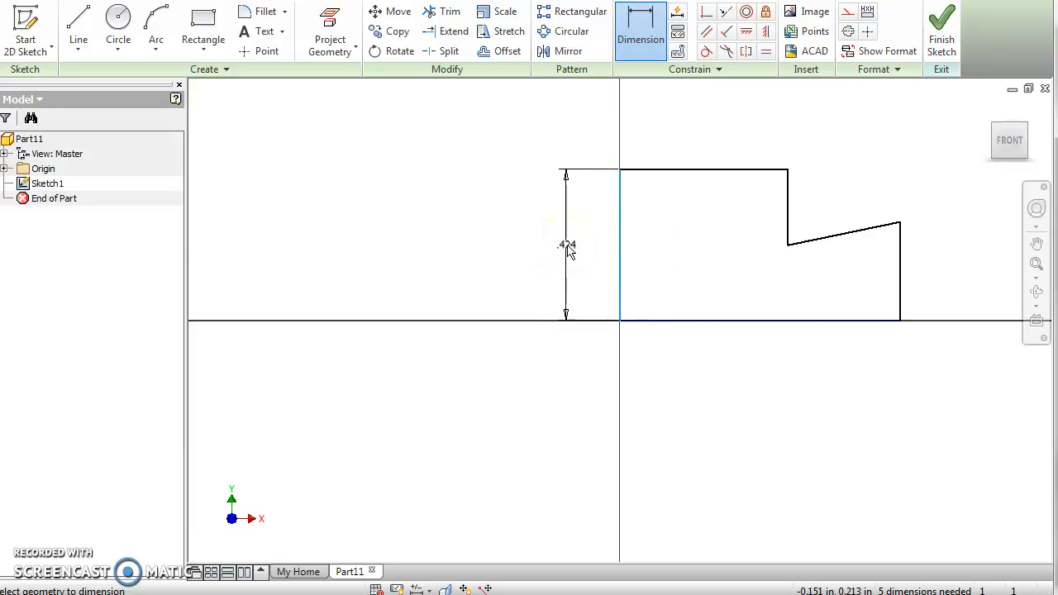
{"action": "left_click", "coordinate": [567, 250]}
{"action": "type", "text": ".75"}
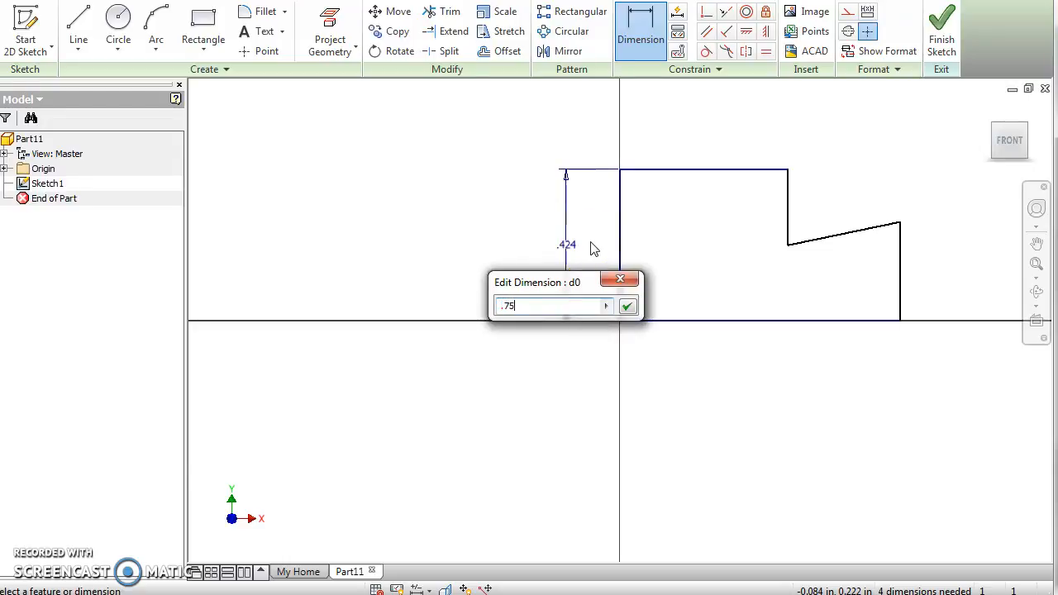
{"action": "key", "text": "Return"}
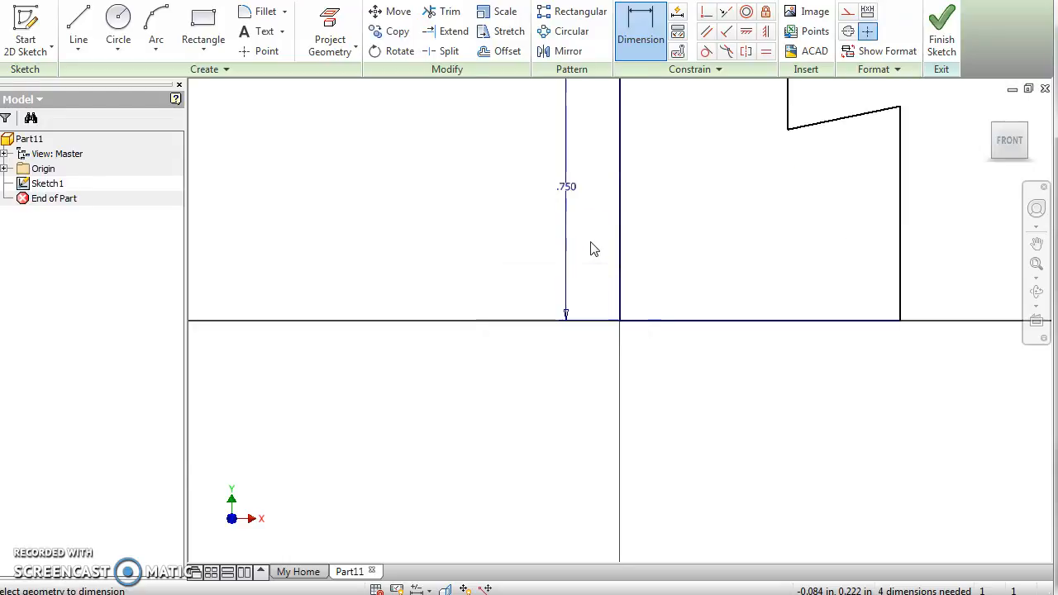
- Dimension the profile's upper horizontal edge to 1.5 in
{"action": "scroll", "coordinate": [734, 250], "scroll_direction": "down", "scroll_amount": 2}
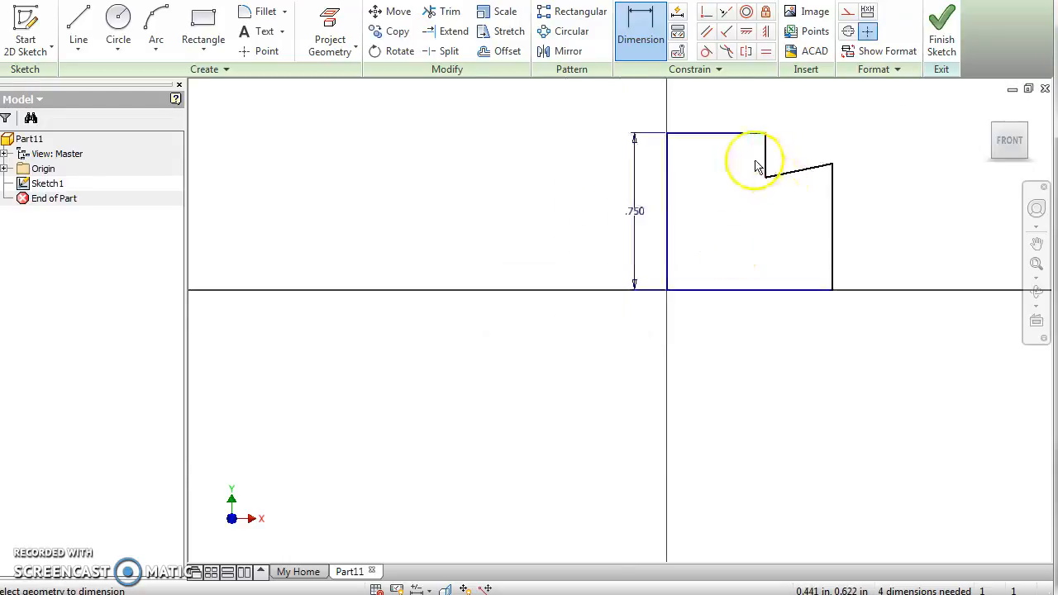
{"action": "left_click", "coordinate": [715, 138]}
{"action": "left_click", "coordinate": [721, 109]}
{"action": "type", "text": "1.5"}
{"action": "key", "text": "Return"}
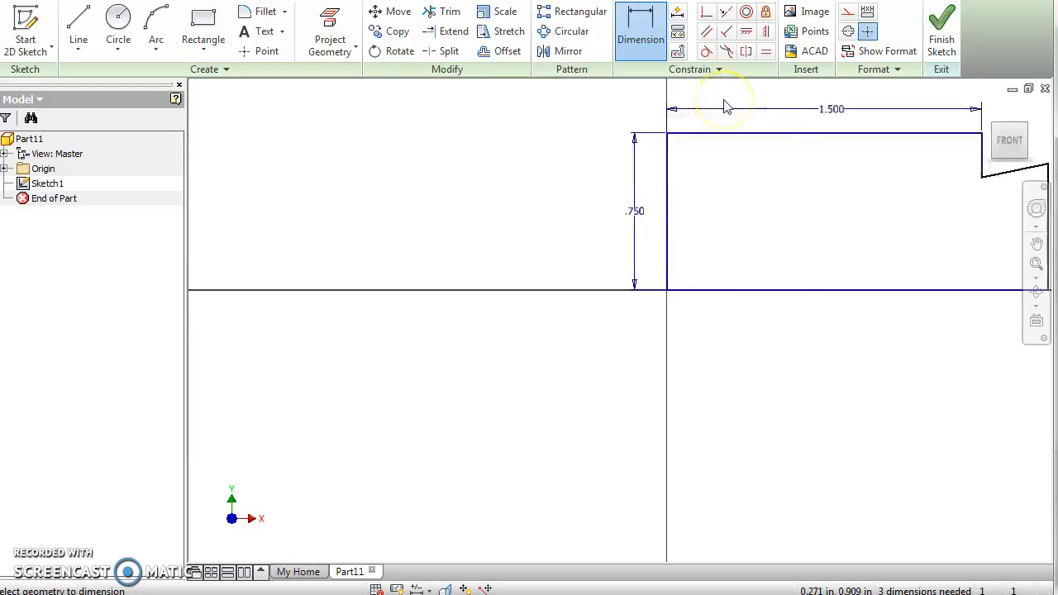
{"action": "left_click", "coordinate": [829, 266]}
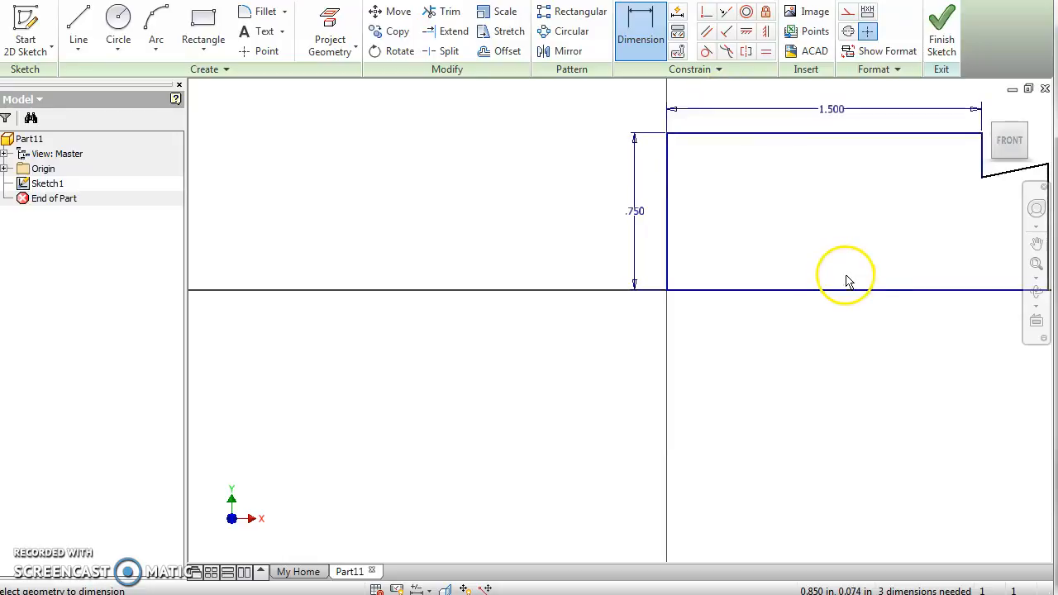
{"action": "key", "text": "Escape"}
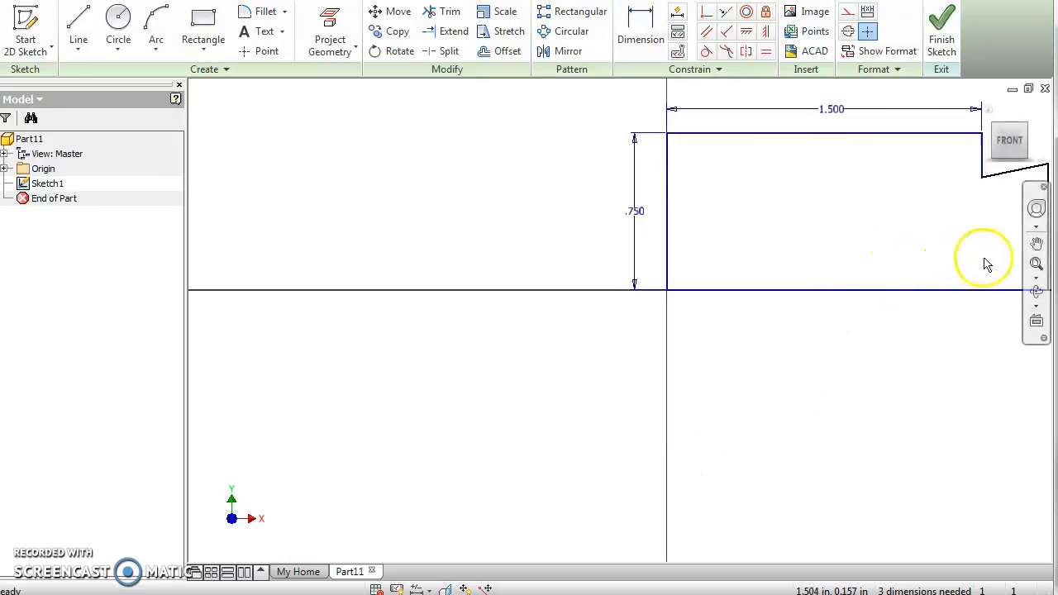
- Test the profile's remaining freedom by moving its right edge, its corner and the slanted step line
{"action": "left_click", "coordinate": [1036, 265]}
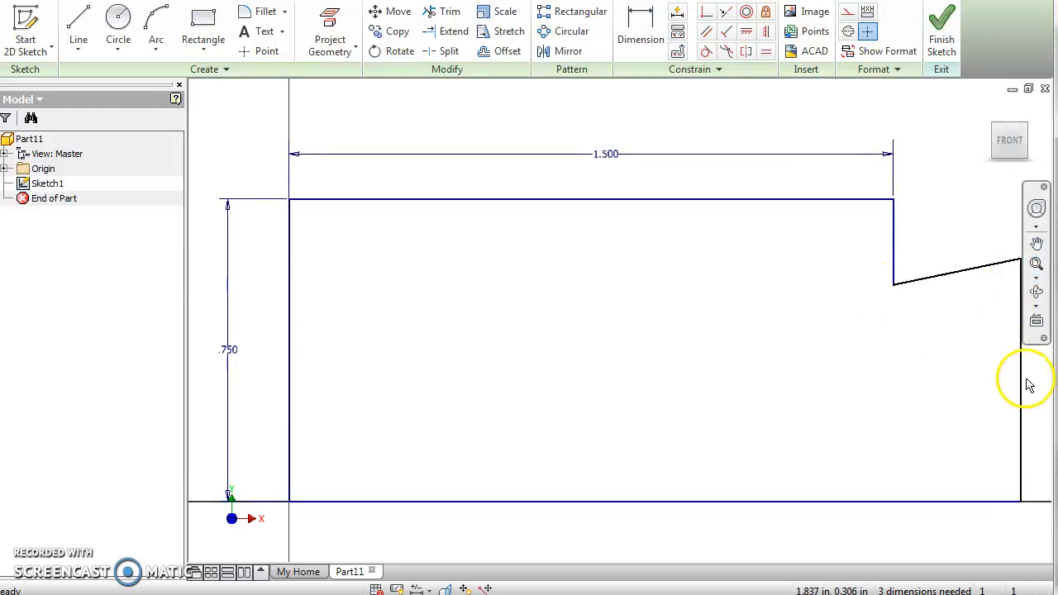
{"action": "mouse_move", "coordinate": [1019, 378]}
{"action": "left_mouse_down"}
{"action": "mouse_move", "coordinate": [904, 389]}
{"action": "mouse_move", "coordinate": [862, 376]}
{"action": "left_mouse_up"}
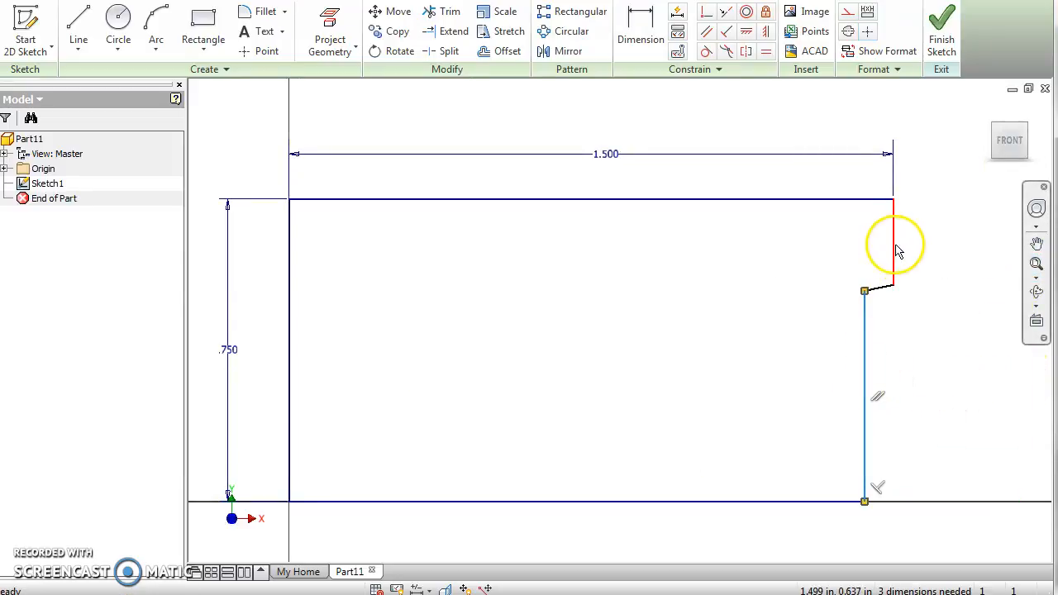
{"action": "mouse_move", "coordinate": [867, 290]}
{"action": "left_mouse_down"}
{"action": "mouse_move", "coordinate": [841, 185]}
{"action": "mouse_move", "coordinate": [850, 110]}
{"action": "left_mouse_up"}
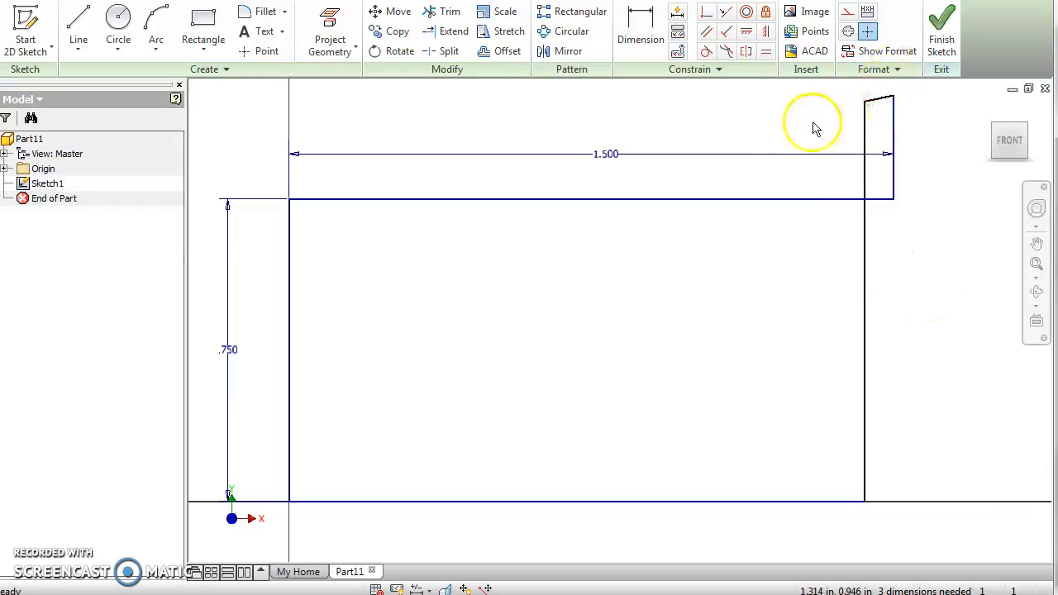
{"action": "mouse_move", "coordinate": [881, 104]}
{"action": "left_mouse_down"}
{"action": "mouse_move", "coordinate": [884, 267]}
{"action": "mouse_move", "coordinate": [869, 323]}
{"action": "mouse_move", "coordinate": [975, 334]}
{"action": "mouse_move", "coordinate": [1008, 324]}
{"action": "left_mouse_up"}
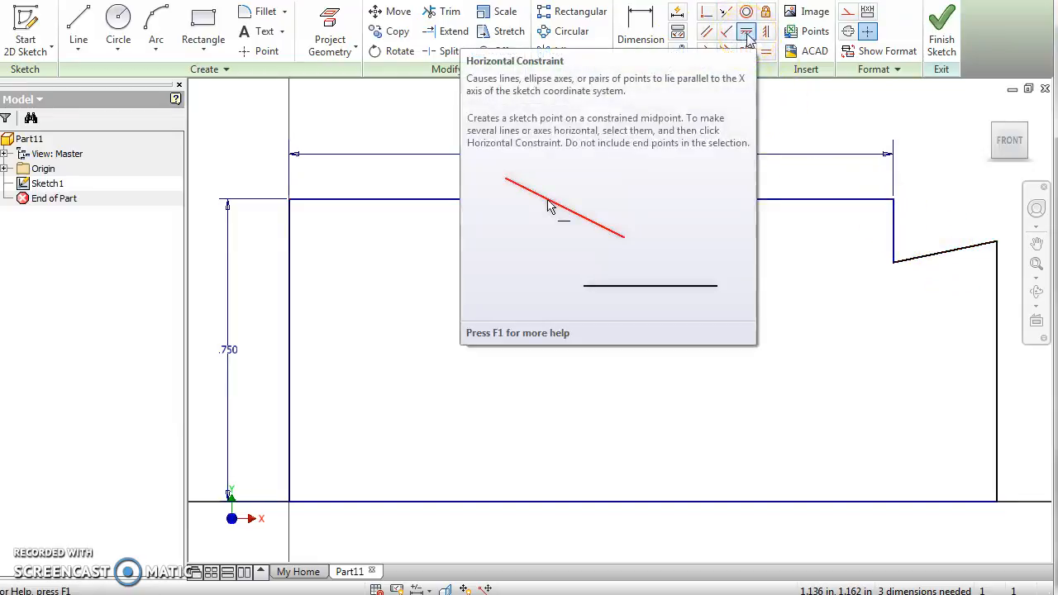
- Make the slanted step line horizontal and dimension the short vertical edge above it to 0.75 in
{"action": "left_click", "coordinate": [934, 256]}
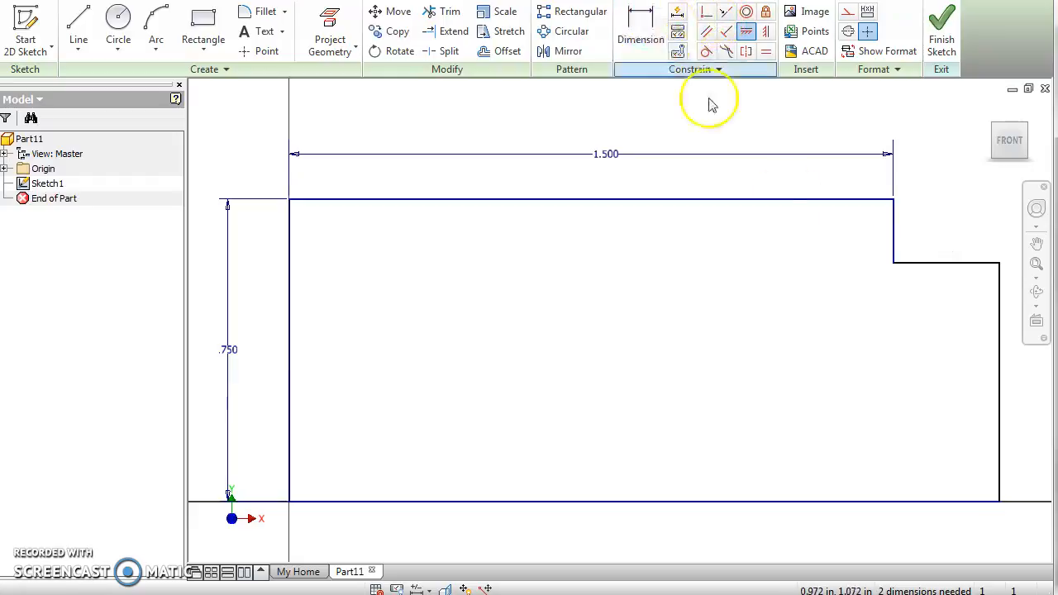
{"action": "key", "text": "d"}
{"action": "left_click", "coordinate": [892, 239]}
{"action": "left_click", "coordinate": [842, 248]}
{"action": "type", "text": ".75"}
{"action": "key", "text": "Return"}
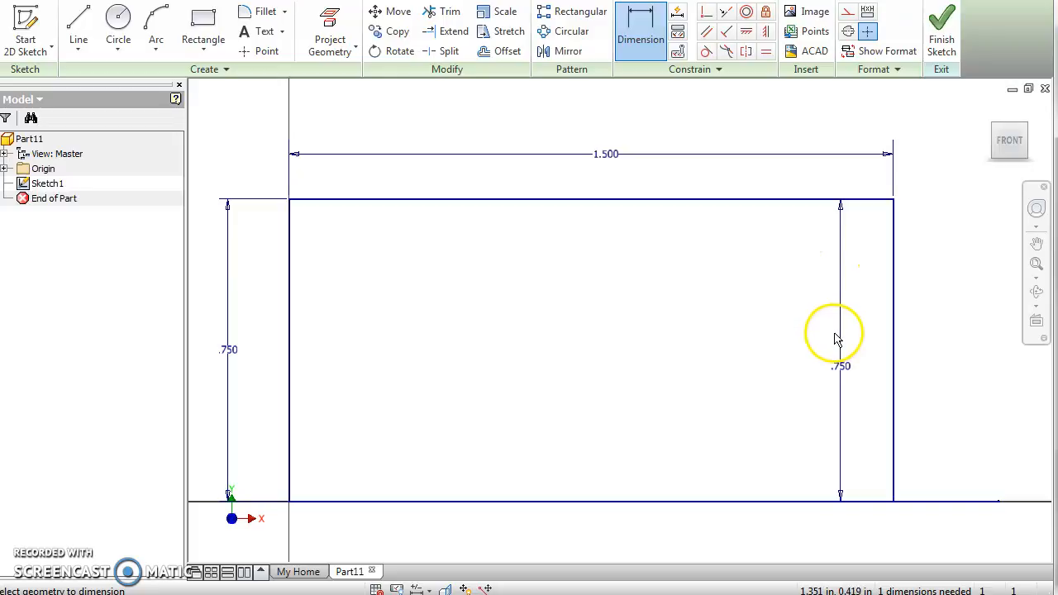
{"action": "key", "text": "Escape"}
- Set the overall height dimension on the profile's left edge to 1.5 in
{"action": "double_click", "coordinate": [229, 351]}
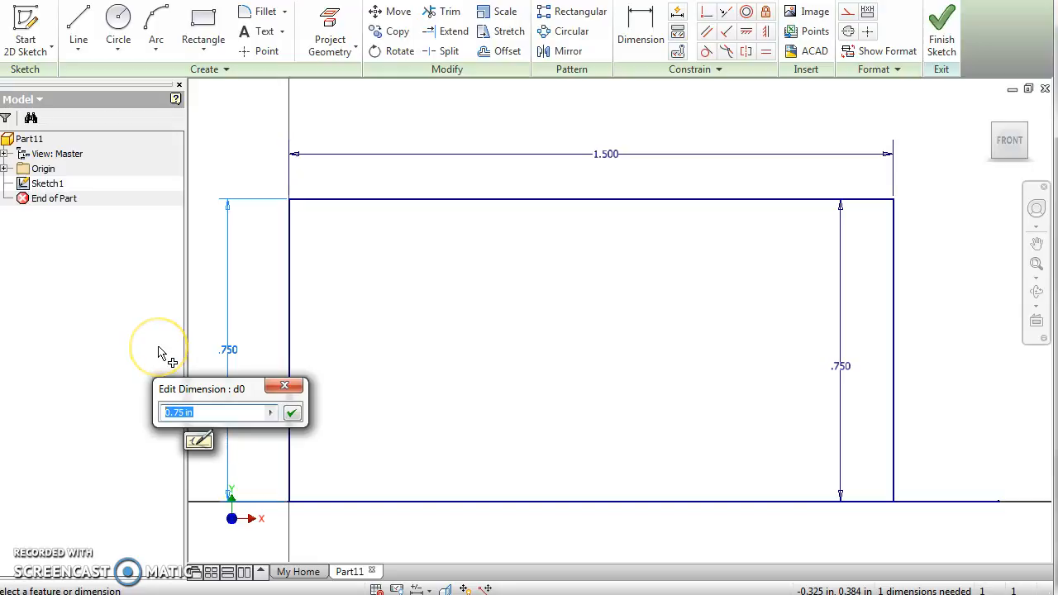
{"action": "type", "text": "1.5"}
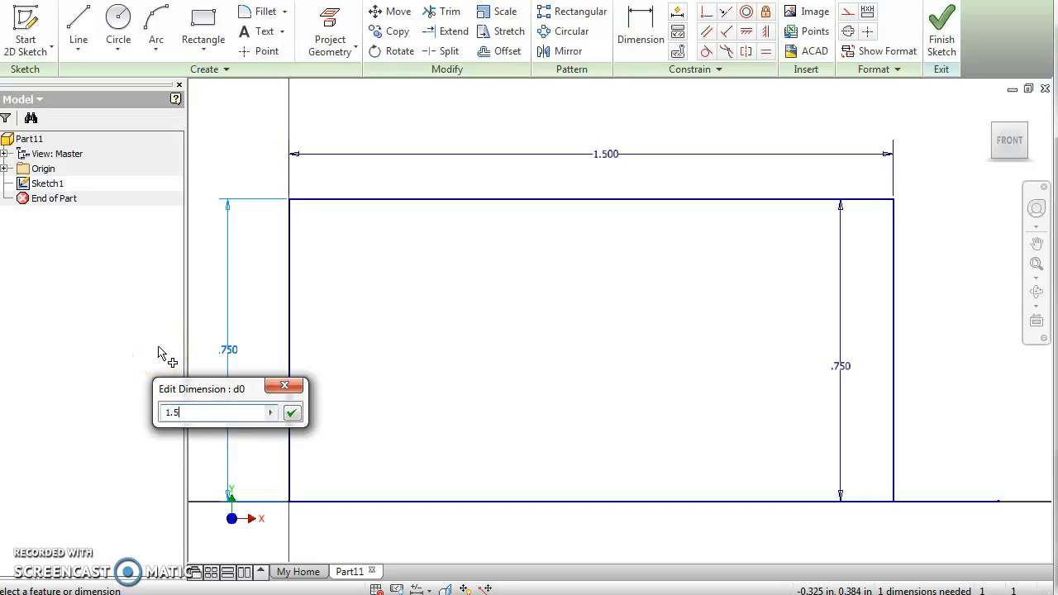
{"action": "key", "text": "Return"}
{"action": "scroll", "coordinate": [786, 377], "scroll_direction": "up", "scroll_amount": 3}
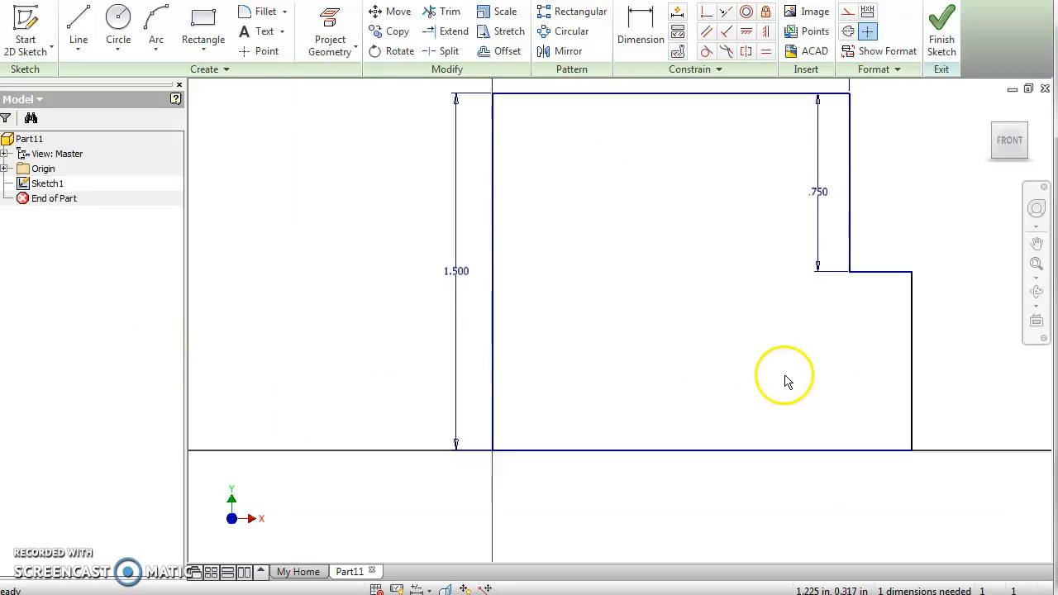
- Apply an Equal constraint between the step's horizontal edge and the 0.75 in vertical edge
{"action": "left_click", "coordinate": [1035, 264]}
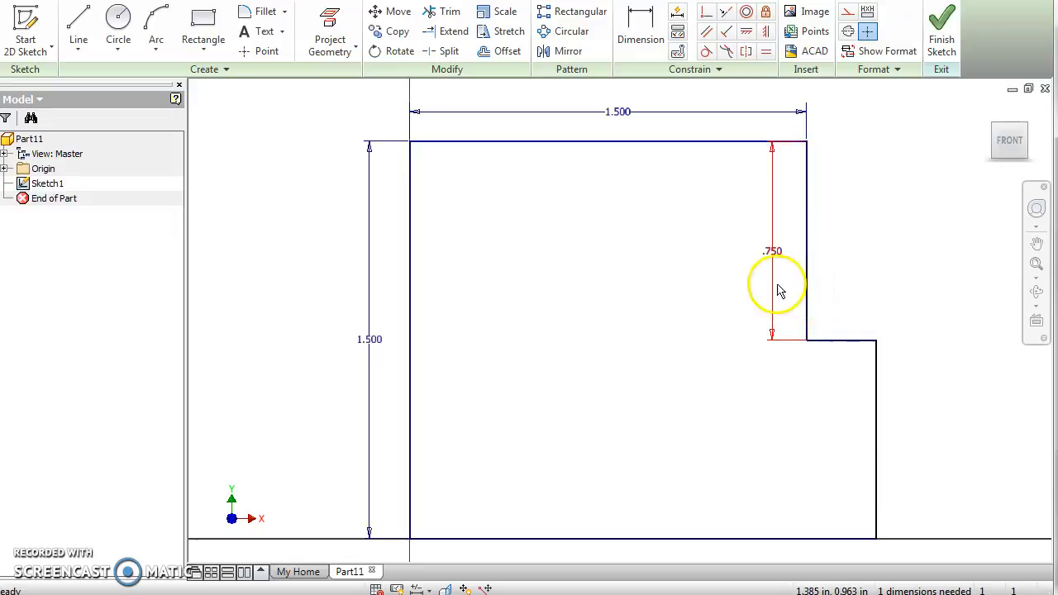
{"action": "left_click", "coordinate": [835, 344]}
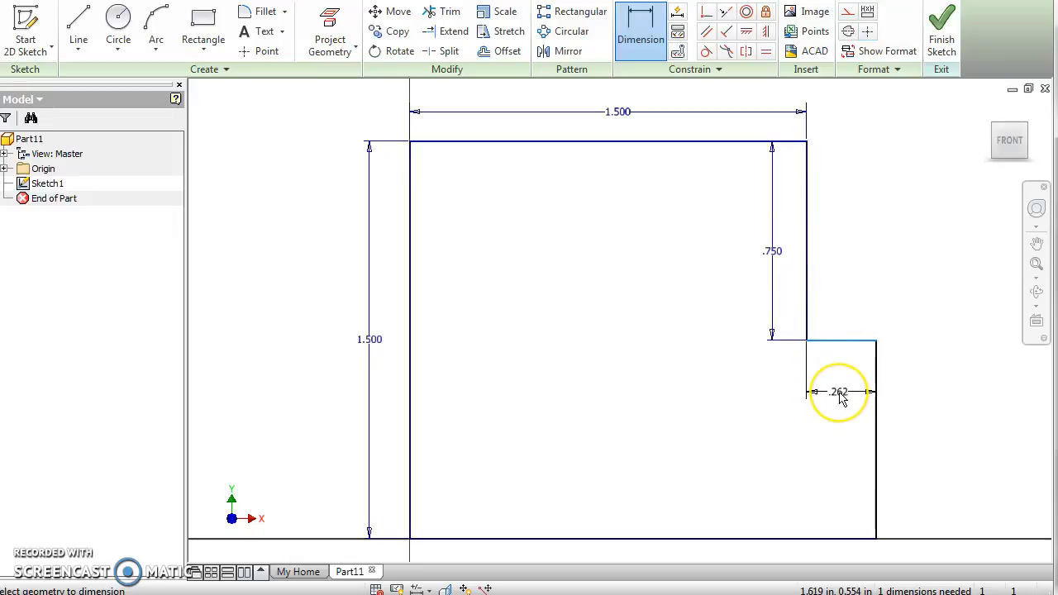
{"action": "key", "text": "Escape"}
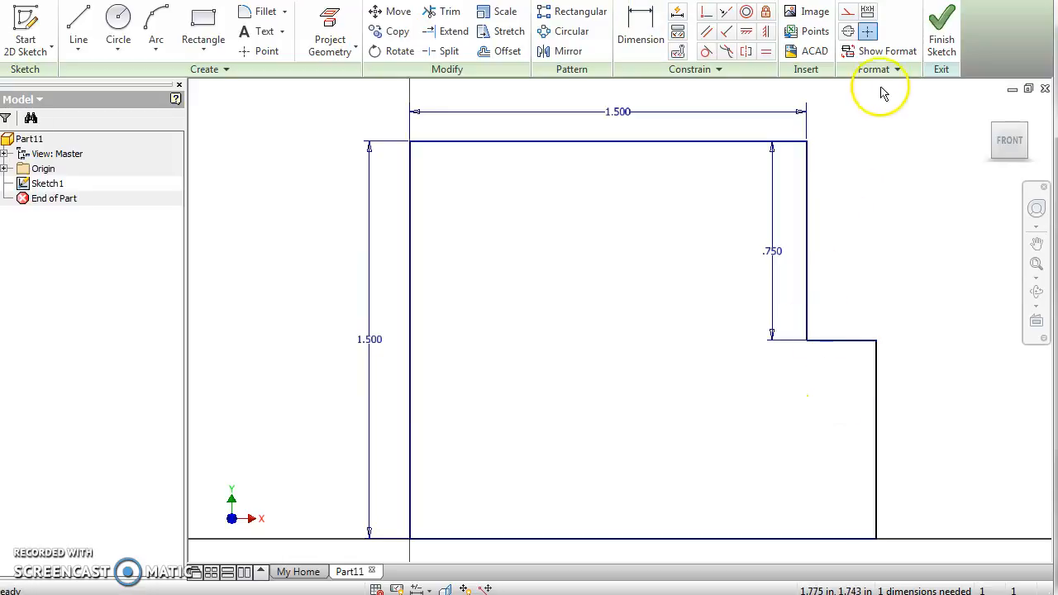
{"action": "left_click", "coordinate": [766, 52]}
{"action": "left_click", "coordinate": [857, 342]}
{"action": "left_click", "coordinate": [808, 305]}
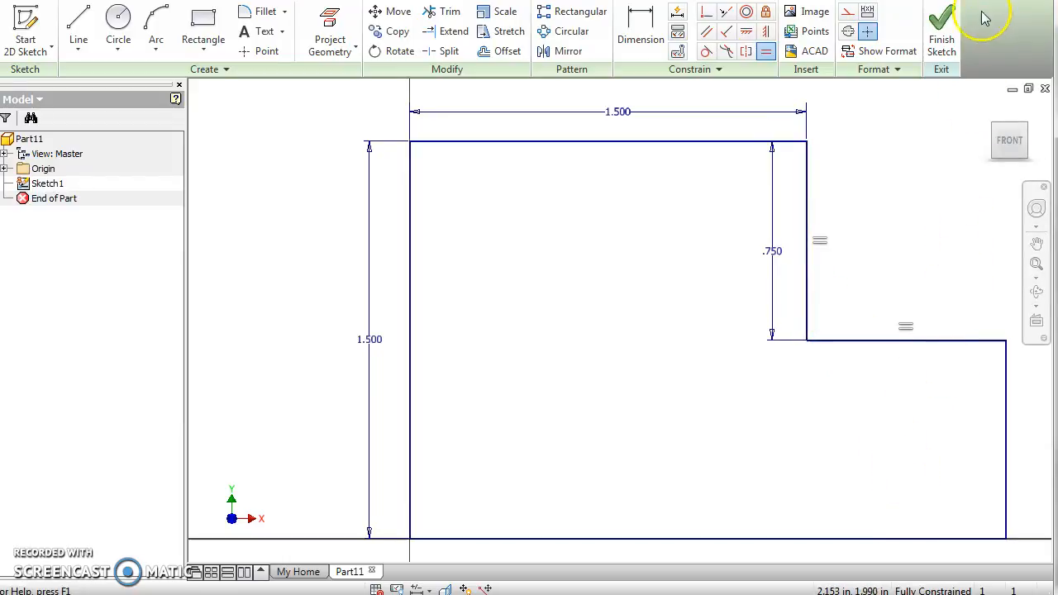
- Finish the sketch and extrude the stepped profile forward into a solid
{"action": "left_click", "coordinate": [943, 33]}
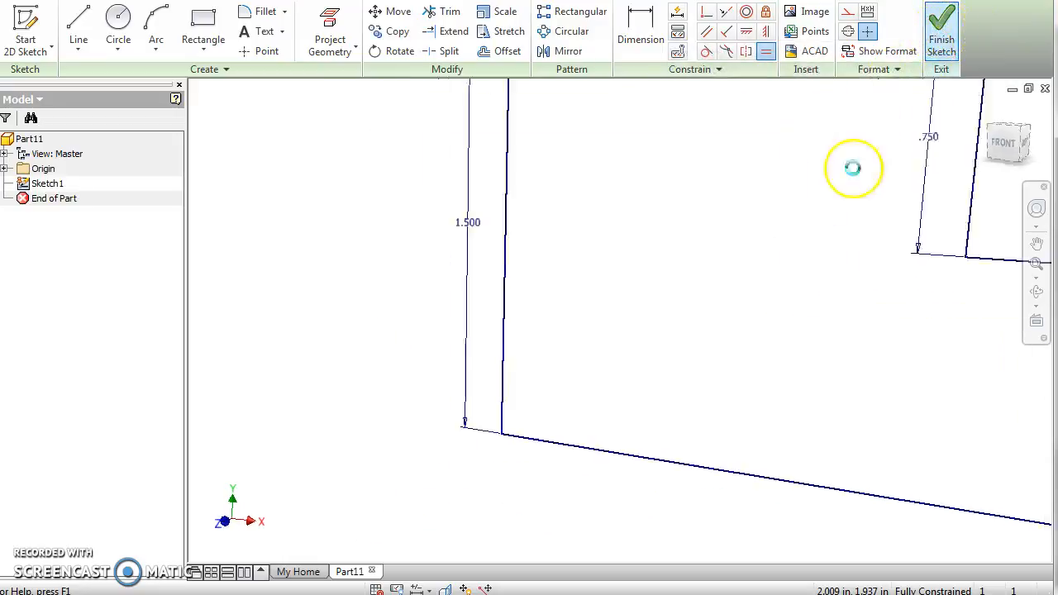
{"action": "left_click", "coordinate": [1036, 264]}
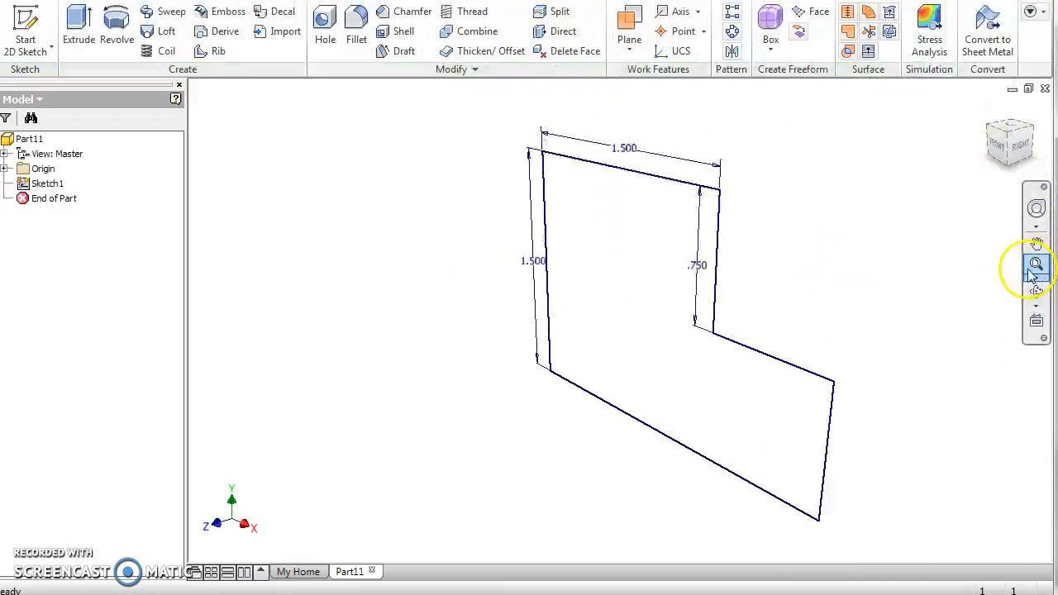
{"action": "left_click", "coordinate": [74, 24]}
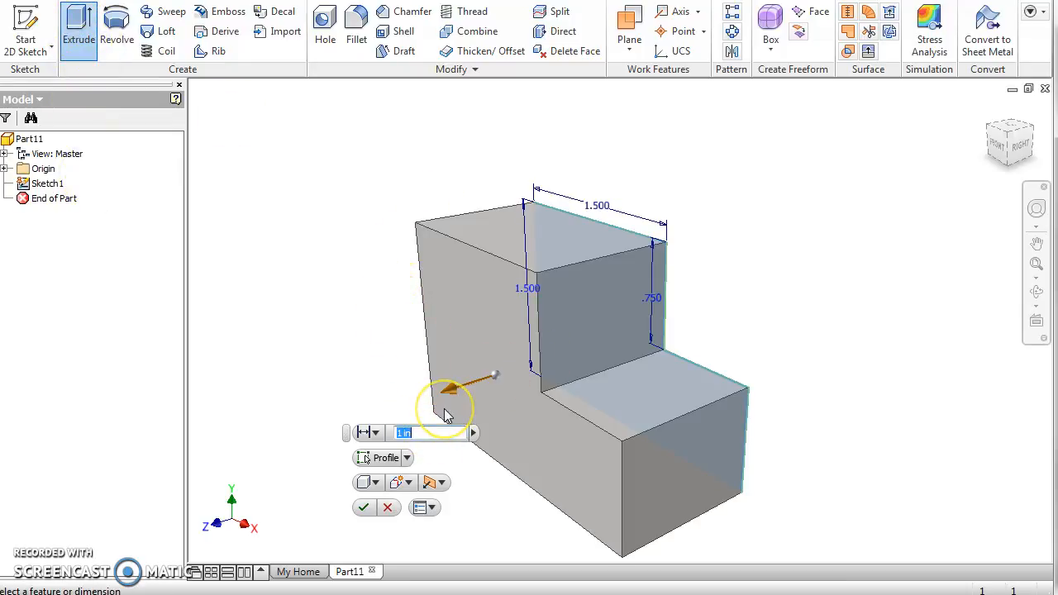
{"action": "key", "text": "Return"}
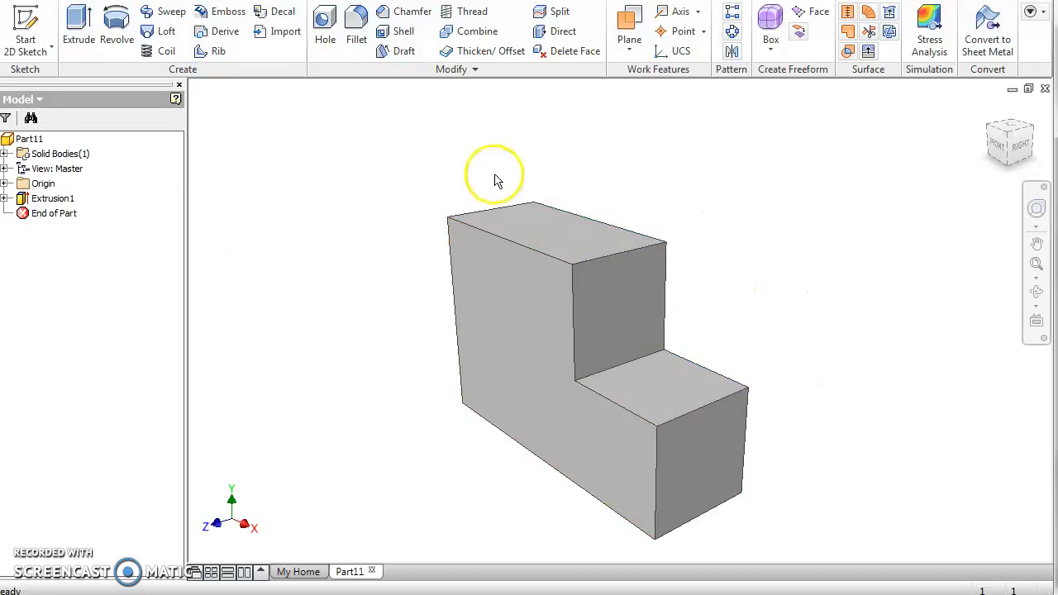
- Start a new 2D sketch on the front L-shaped face of the solid
{"action": "left_click", "coordinate": [4, 153]}
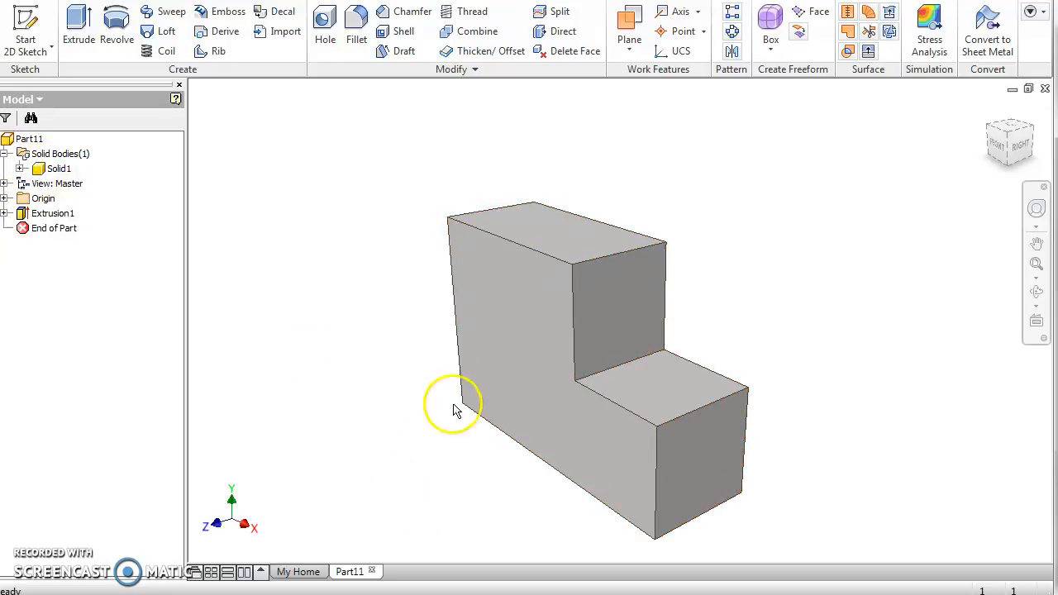
{"action": "left_click", "coordinate": [516, 351]}
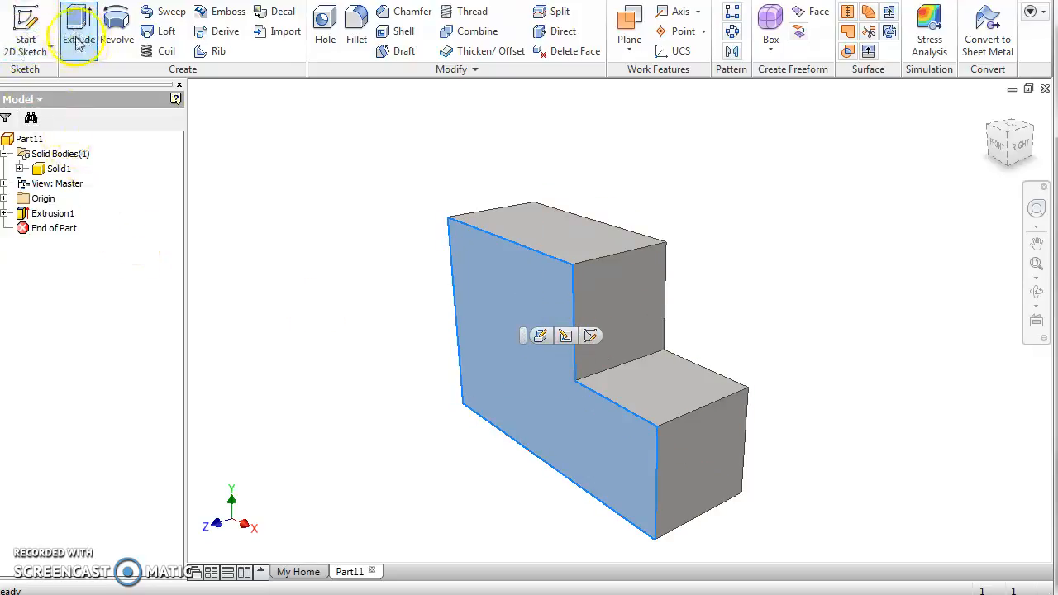
{"action": "left_click", "coordinate": [383, 512]}
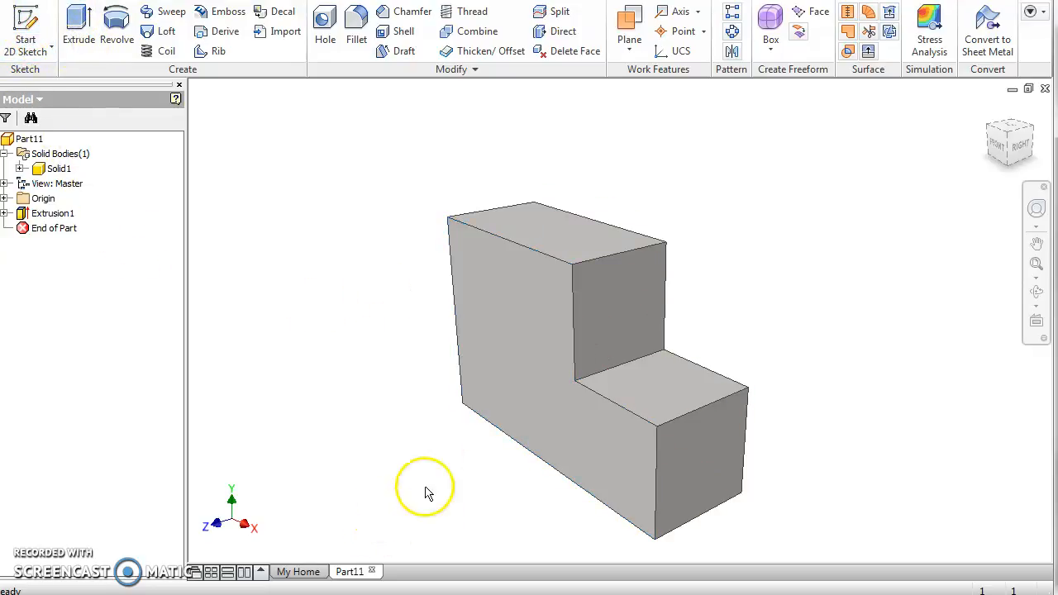
{"action": "left_click", "coordinate": [521, 329]}
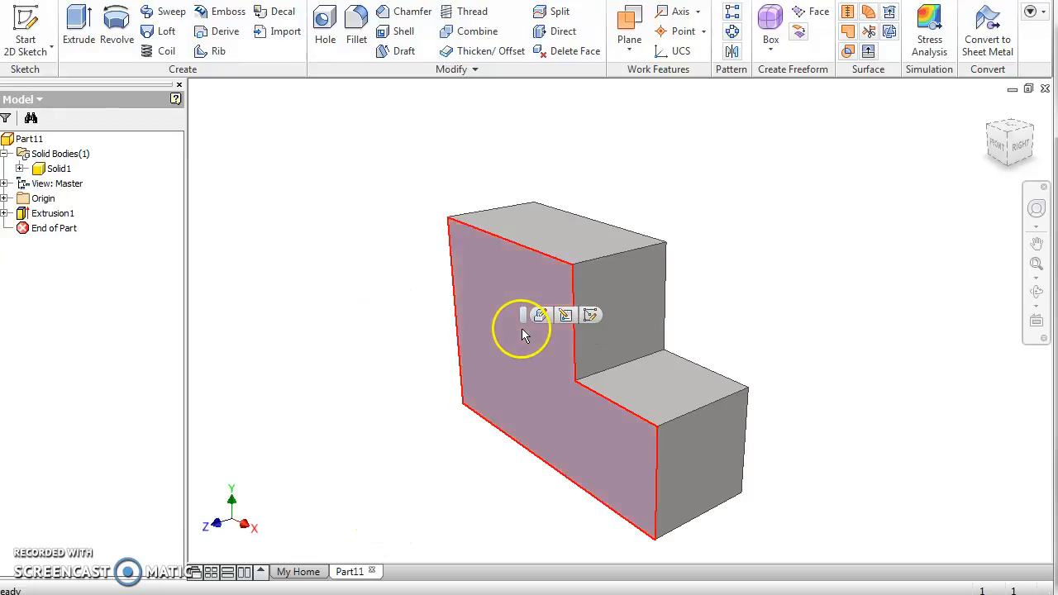
{"action": "left_click", "coordinate": [591, 315]}
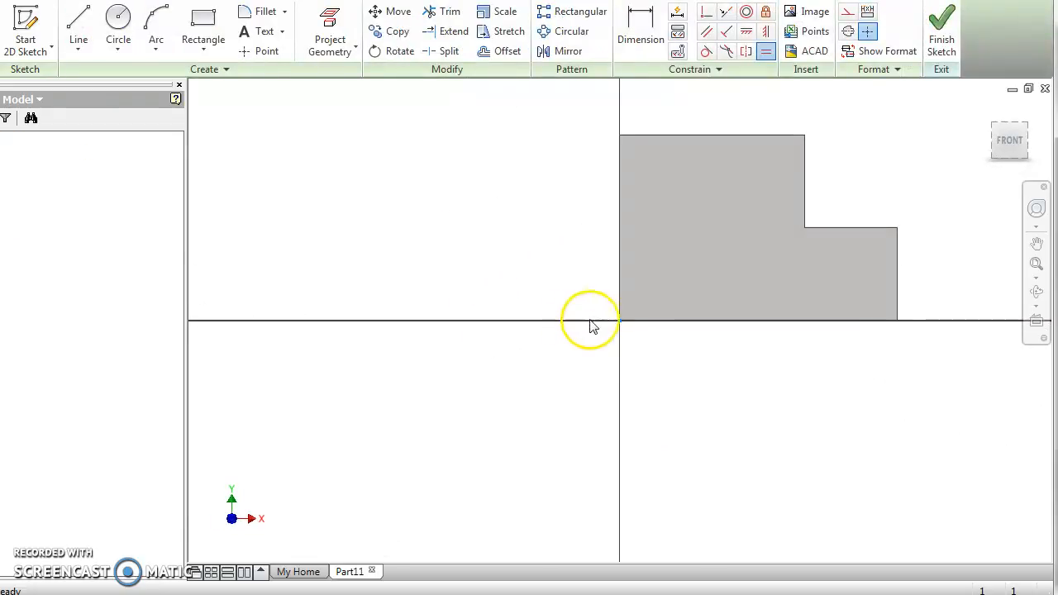
- Draw a rectangle from the origin on the front face and make its adjacent sides equal, forming a square about 0.91 in wide
{"action": "left_click", "coordinate": [203, 33]}
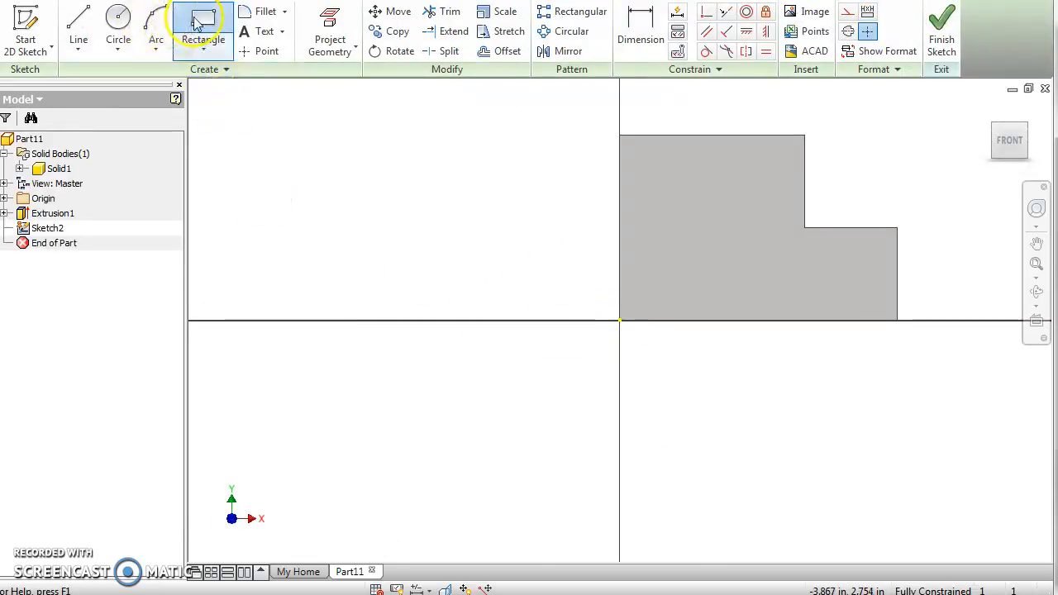
{"action": "left_click", "coordinate": [620, 319]}
{"action": "left_click", "coordinate": [739, 217]}
{"action": "key", "text": "Escape"}
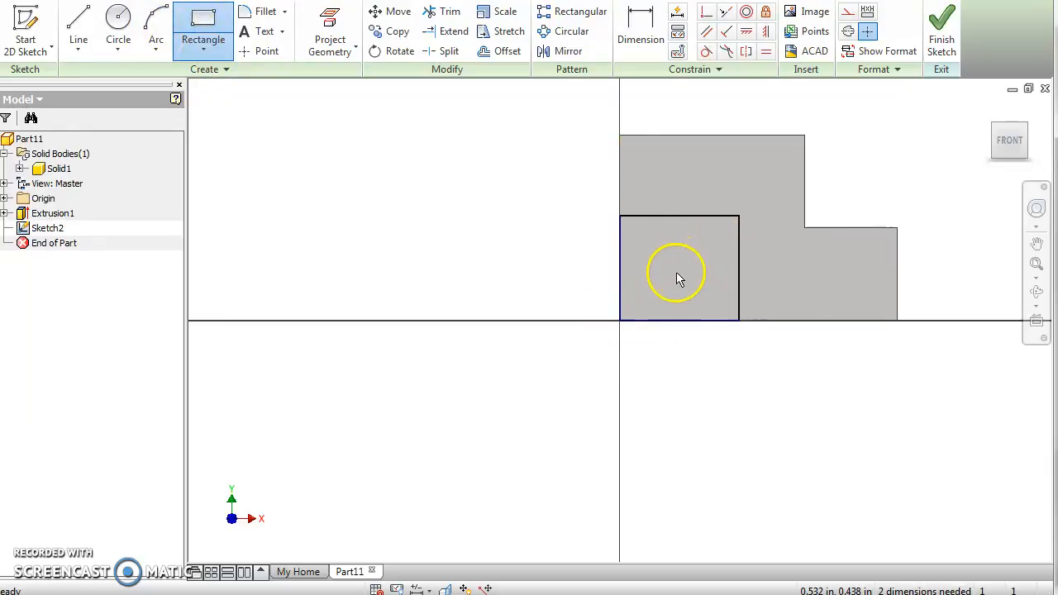
{"action": "left_click", "coordinate": [766, 51]}
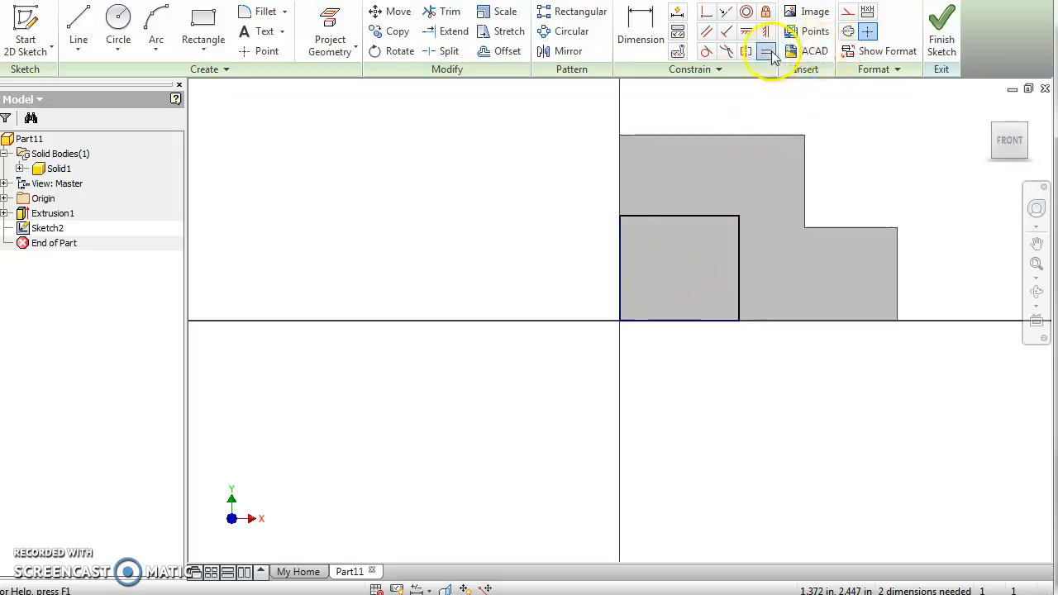
{"action": "left_click", "coordinate": [677, 218]}
{"action": "left_click", "coordinate": [738, 262]}
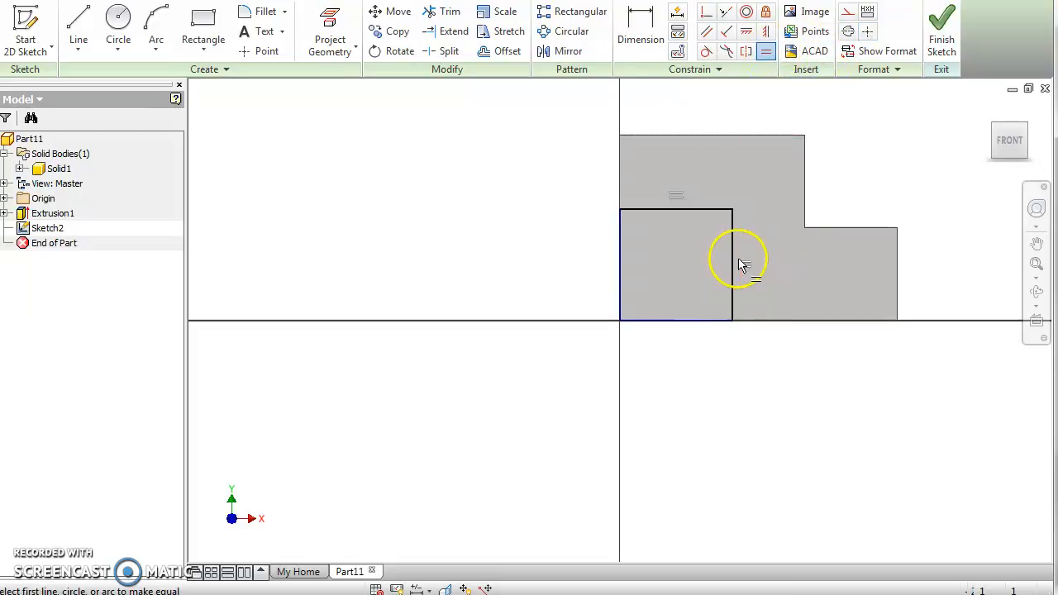
{"action": "key", "text": "Escape"}
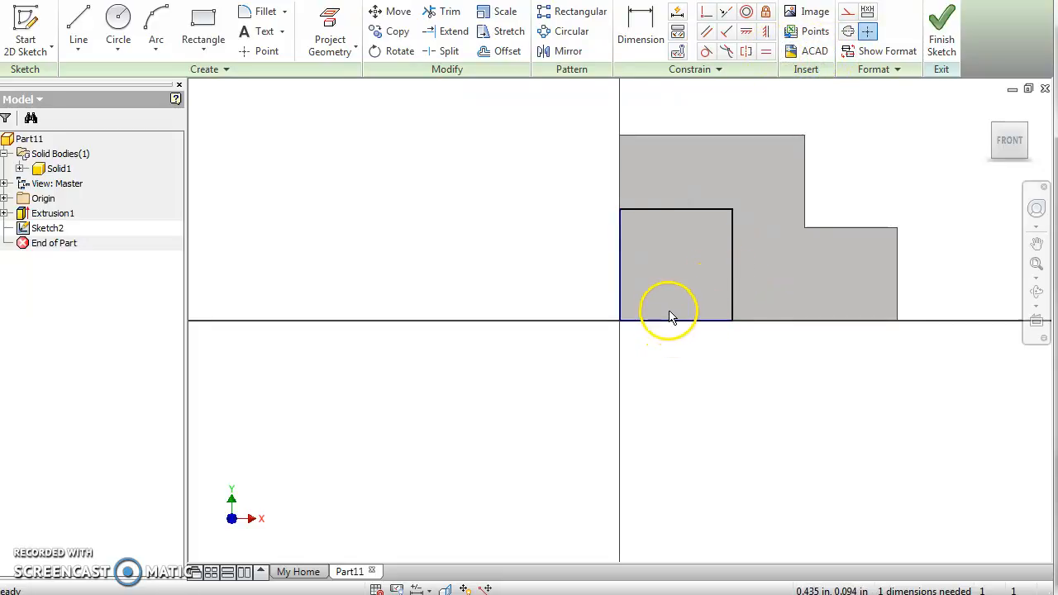
- Dimension the width of the square on the front face and set it to .75 in
{"action": "key", "text": "d"}
{"action": "left_click", "coordinate": [689, 209]}
{"action": "left_click", "coordinate": [684, 169]}
{"action": "type", "text": "."}
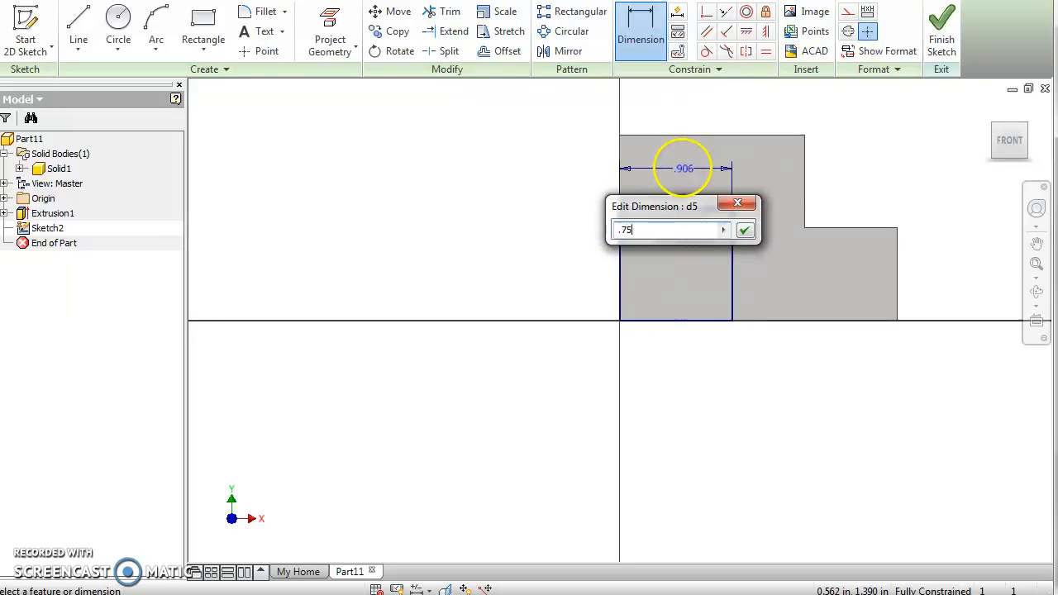
{"action": "type", "text": "75"}
{"action": "key", "text": "Return"}
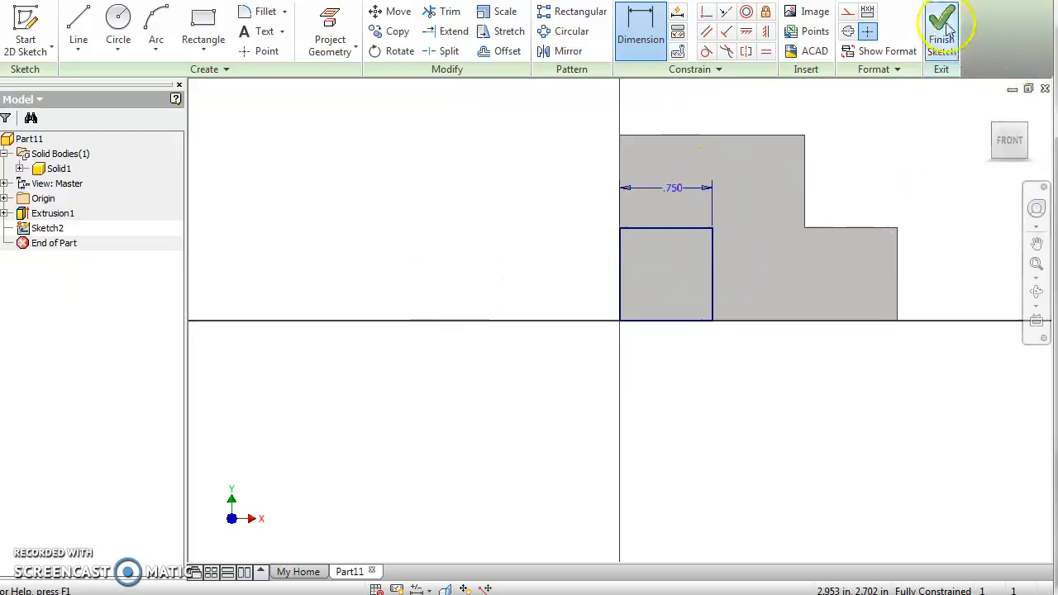
- Finish the sketch and extrude the square .75 in outward from the front face, joined to the solid
{"action": "left_click", "coordinate": [942, 25]}
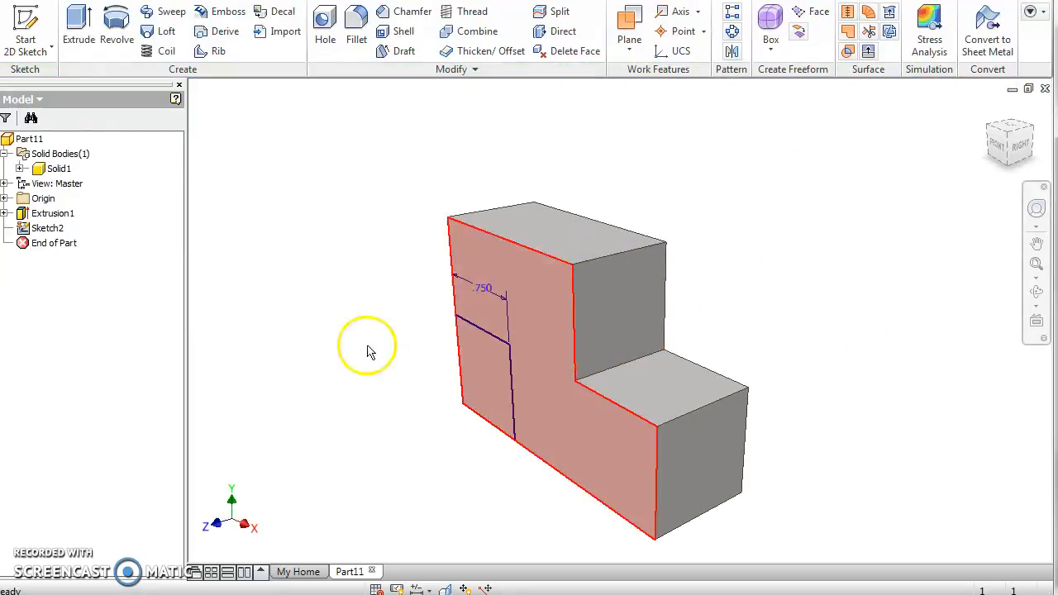
{"action": "left_click", "coordinate": [85, 33]}
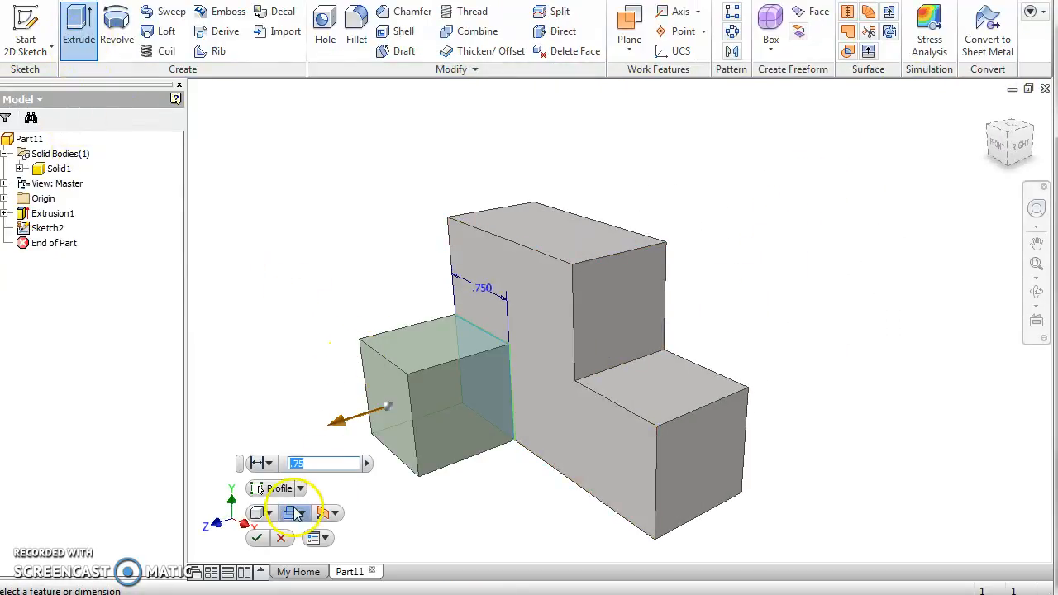
{"action": "left_click", "coordinate": [257, 538]}
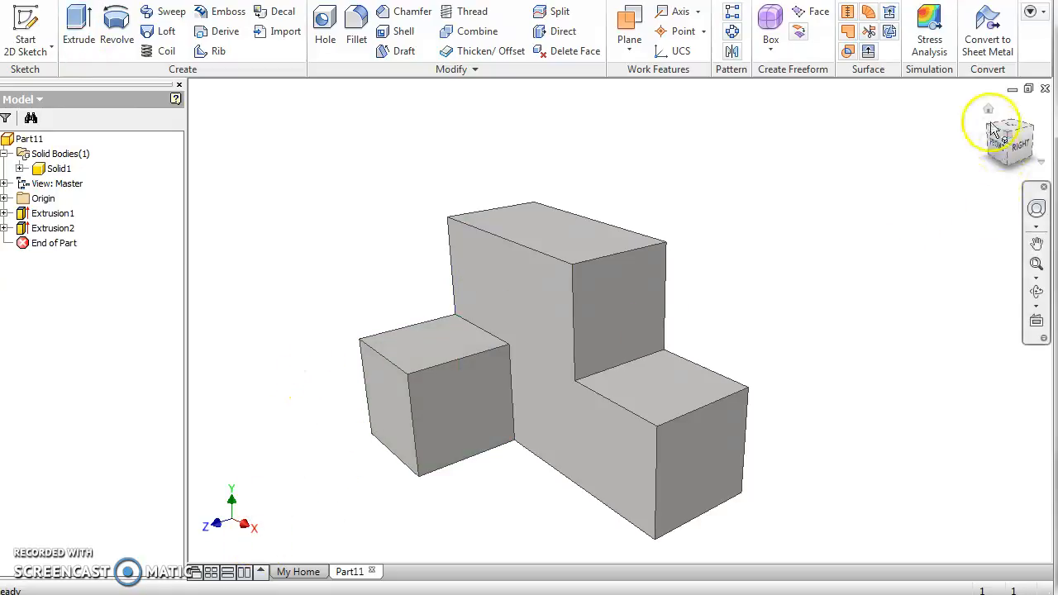
{"action": "left_click", "coordinate": [979, 113]}
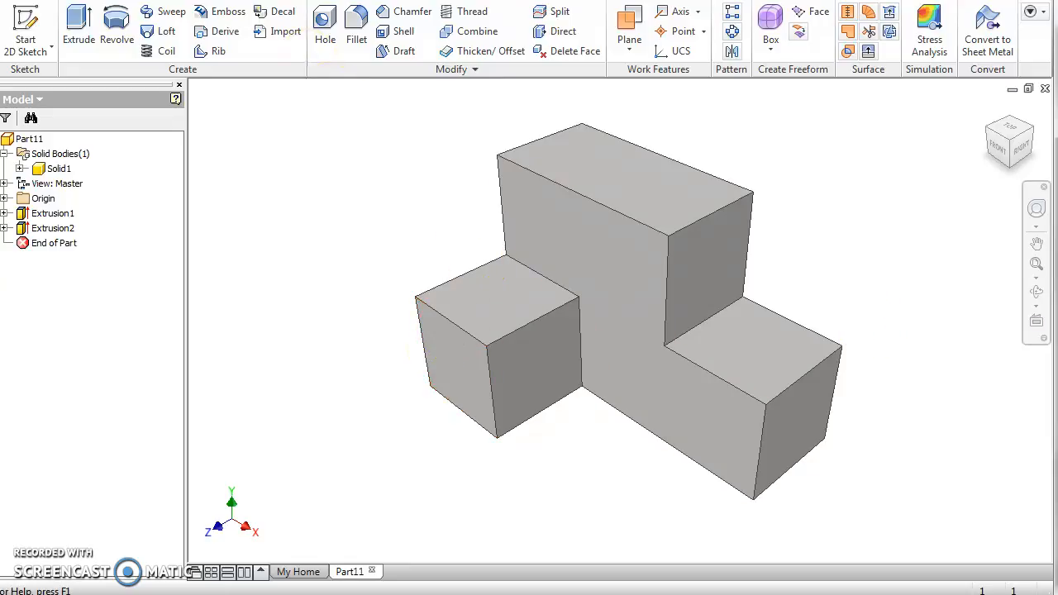
- Switch to the lesson presentation and advance past the additive-method slides to the Subtractive Methods slide
{"action": "key", "text": "alt+Tab"}
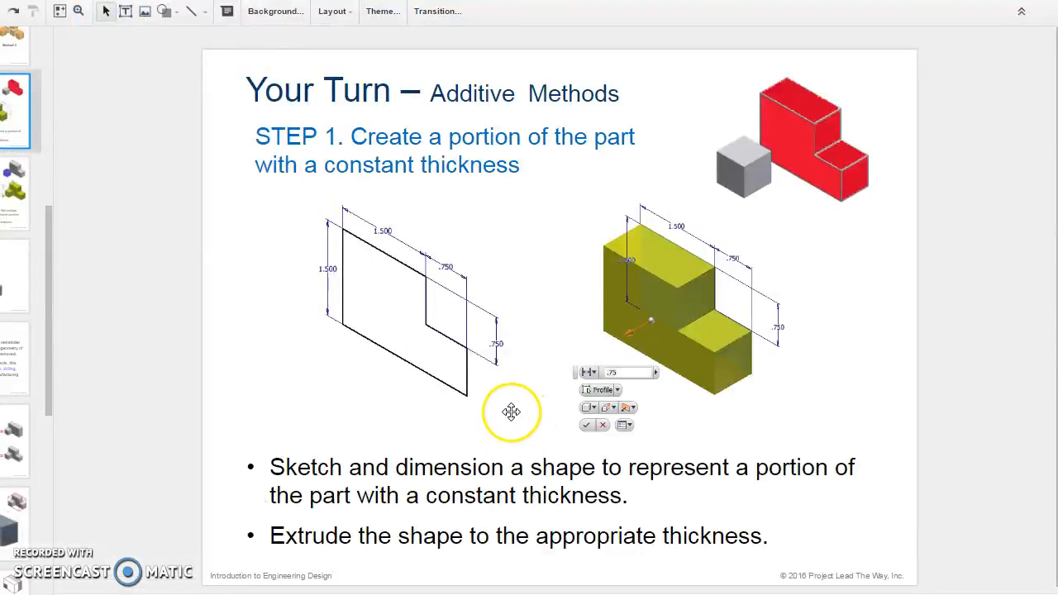
{"action": "key", "text": "Down"}
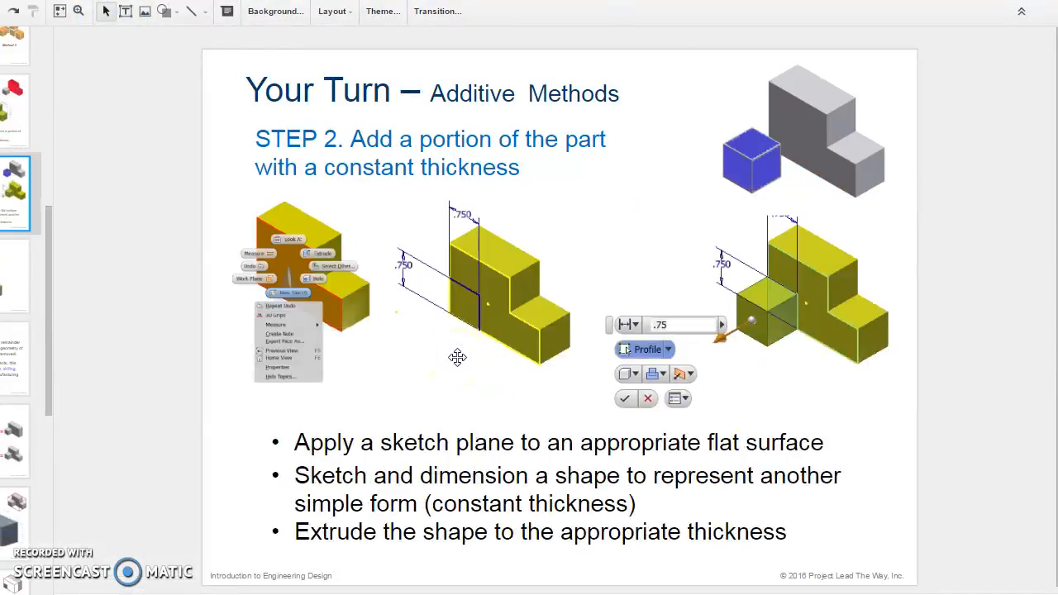
{"action": "key", "text": "Down"}
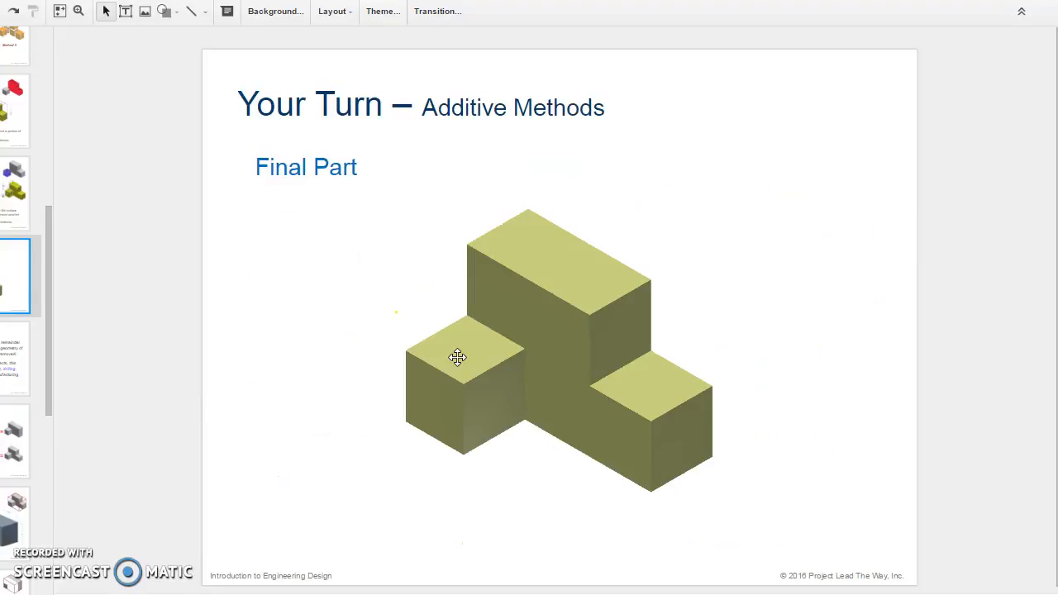
{"action": "key", "text": "Down"}
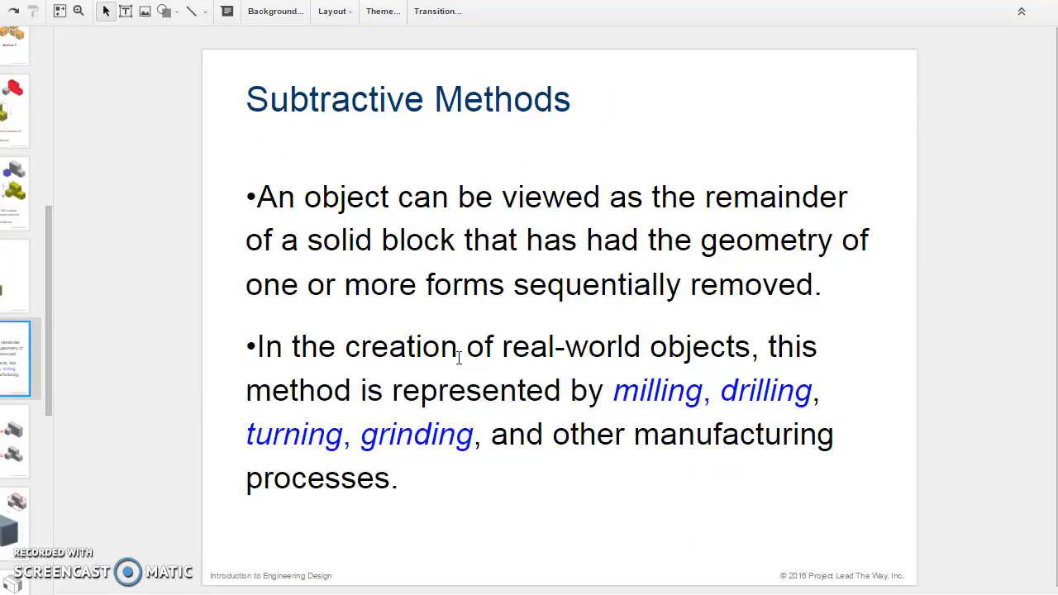